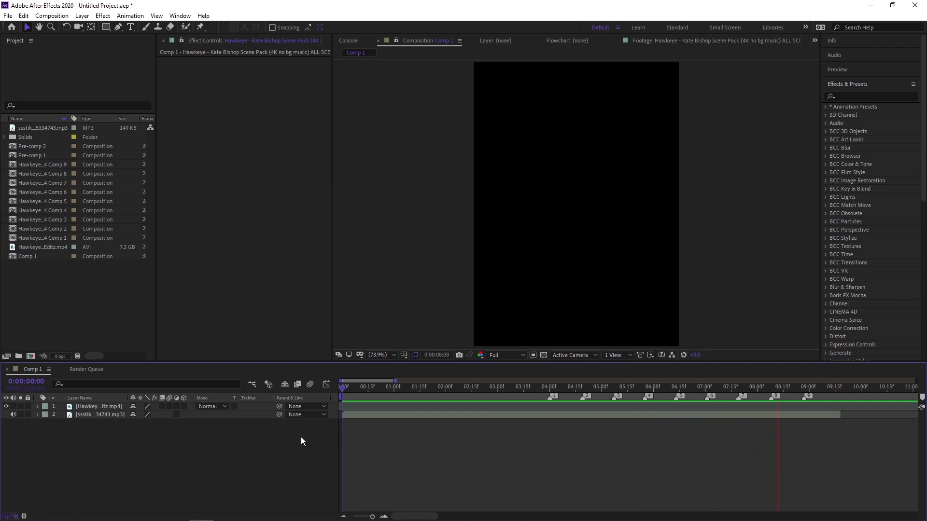
Step: Examine the audio layer's waveform against the numbered beat markers in Comp 1
{"action": "key", "text": "space"}
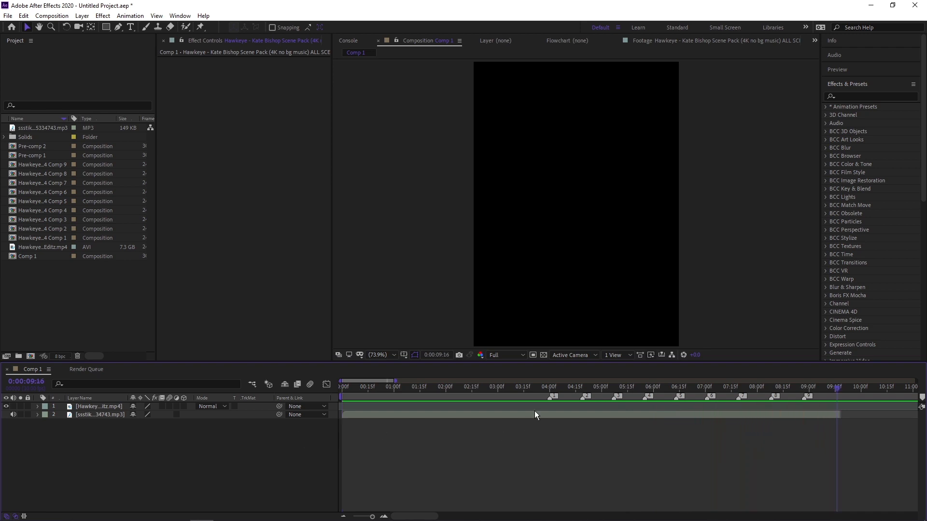
{"action": "mouse_move", "coordinate": [544, 385]}
{"action": "left_mouse_down"}
{"action": "mouse_move", "coordinate": [523, 386]}
{"action": "mouse_move", "coordinate": [574, 386]}
{"action": "mouse_move", "coordinate": [530, 387]}
{"action": "left_mouse_up"}
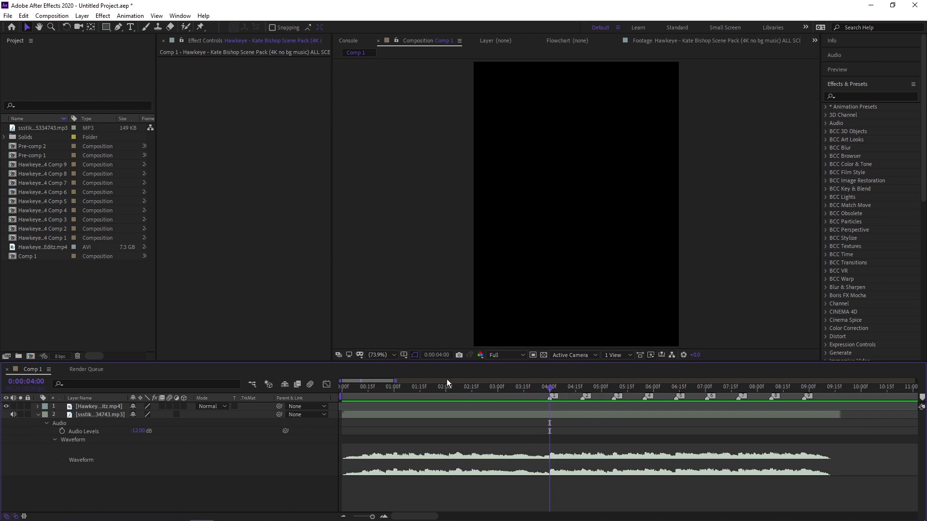
{"action": "left_click_drag", "start_coordinate": [396, 381], "coordinate": [375, 381]}
{"action": "left_click", "coordinate": [566, 389]}
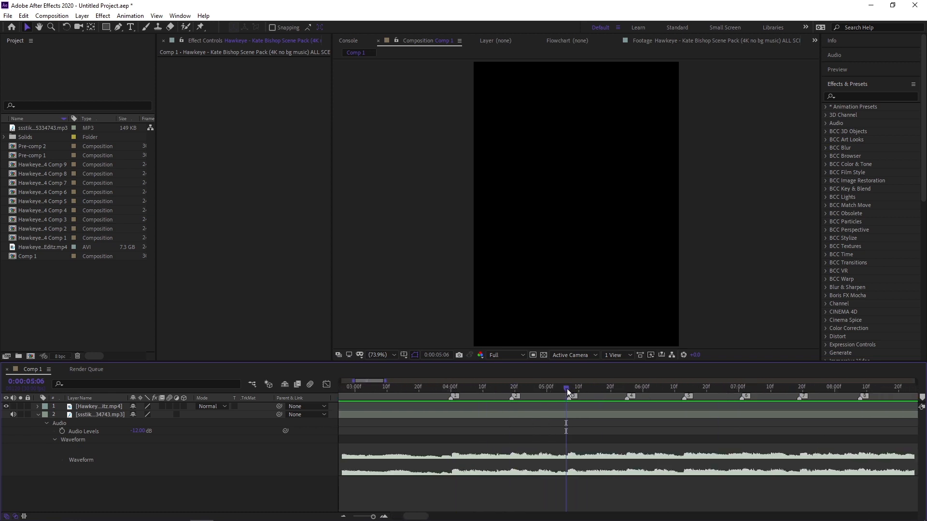
{"action": "left_click", "coordinate": [626, 389]}
{"action": "key", "text": "Home"}
{"action": "left_click", "coordinate": [38, 415]}
{"action": "left_click_drag", "start_coordinate": [375, 381], "coordinate": [356, 390]}
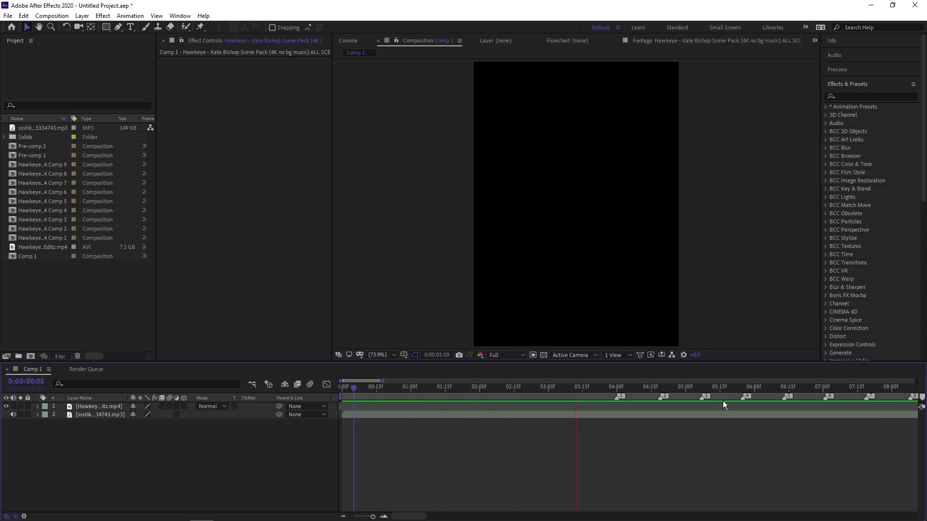
Step: Preview the Hawkeye clip with the music and examine the frames around the first beat marker
{"action": "key", "text": "space"}
{"action": "left_click_drag", "start_coordinate": [352, 385], "coordinate": [614, 393]}
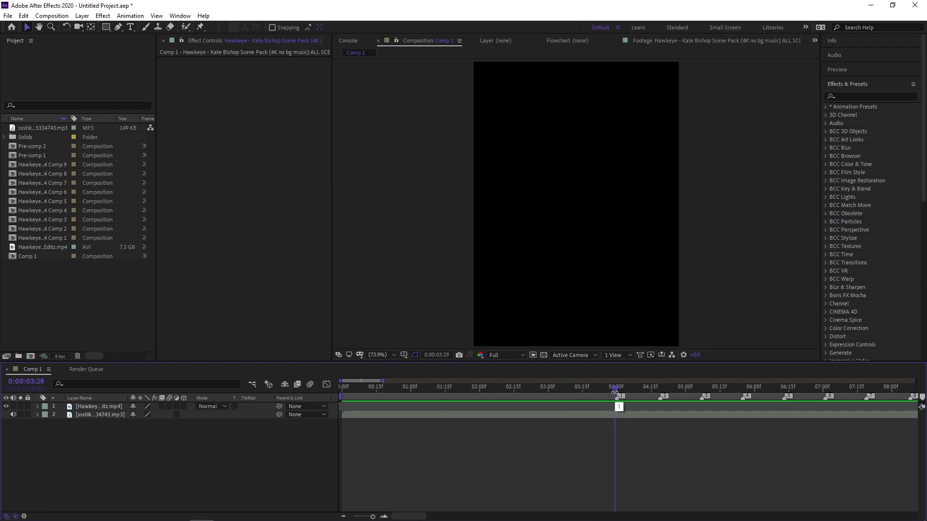
{"action": "left_click_drag", "start_coordinate": [615, 392], "coordinate": [359, 407]}
{"action": "left_click", "coordinate": [635, 204]}
{"action": "key", "text": "space"}
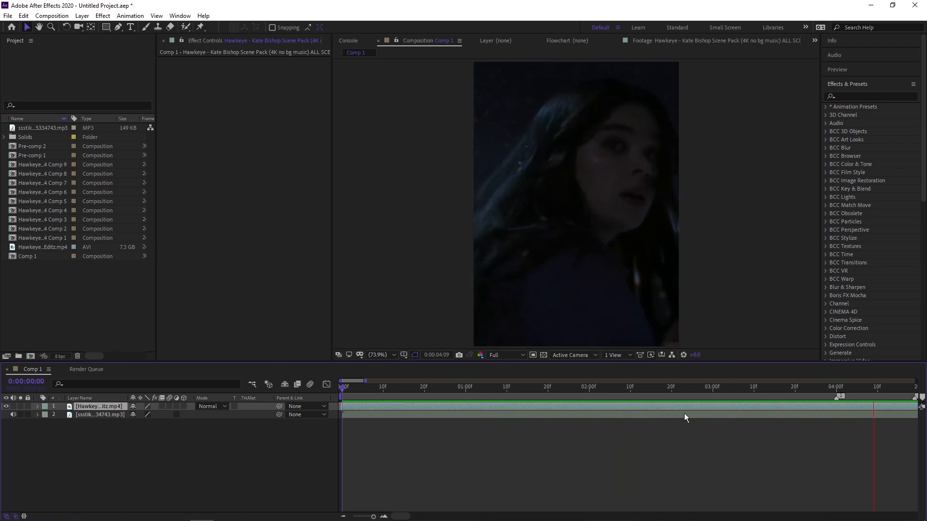
{"action": "key", "text": "space"}
{"action": "left_click_drag", "start_coordinate": [352, 381], "coordinate": [362, 381]}
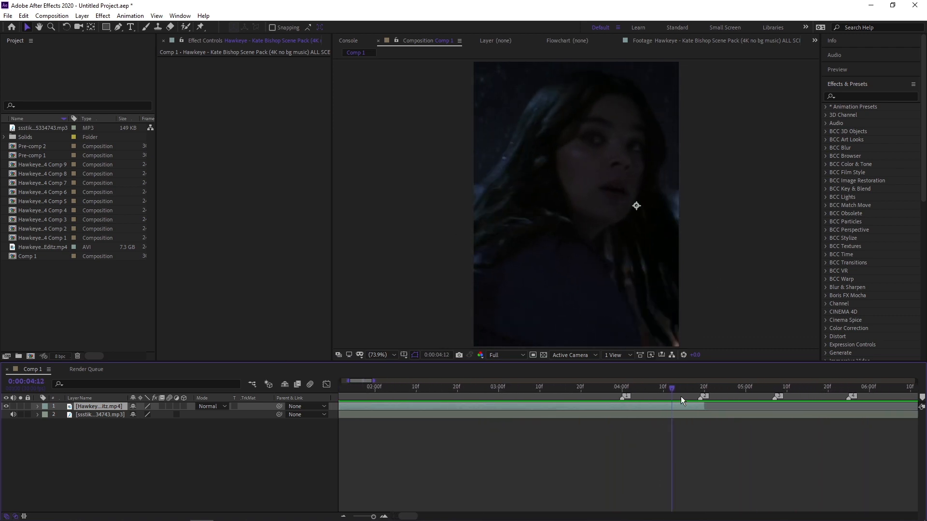
{"action": "left_click_drag", "start_coordinate": [614, 389], "coordinate": [666, 392]}
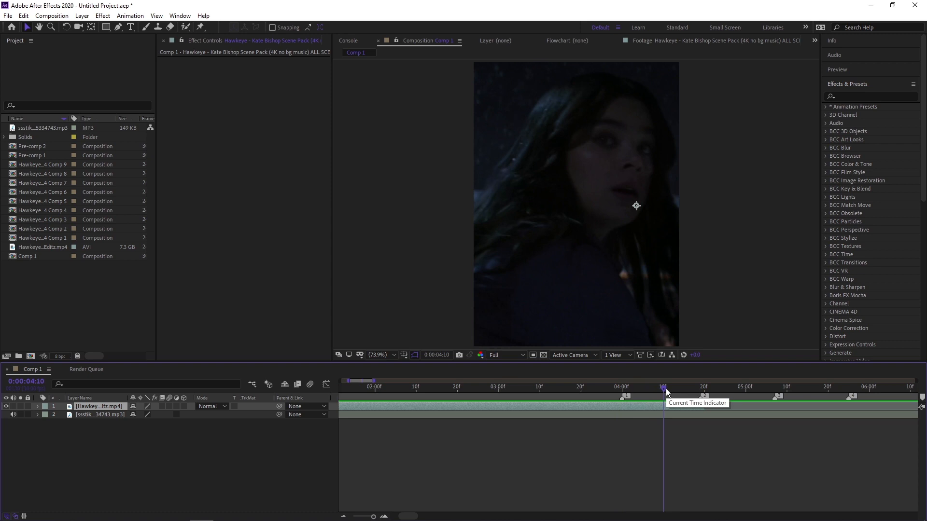
Step: Pre-compose the Hawkeye video layer, moving all attributes into the new composition
{"action": "key", "text": "Home"}
{"action": "left_click_drag", "start_coordinate": [366, 382], "coordinate": [381, 384]}
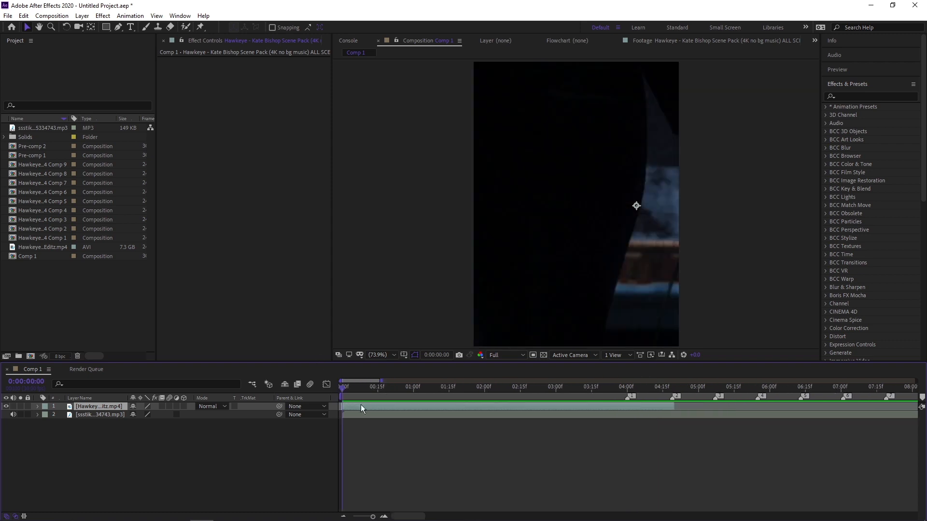
{"action": "key", "text": "ctrl+shift+c"}
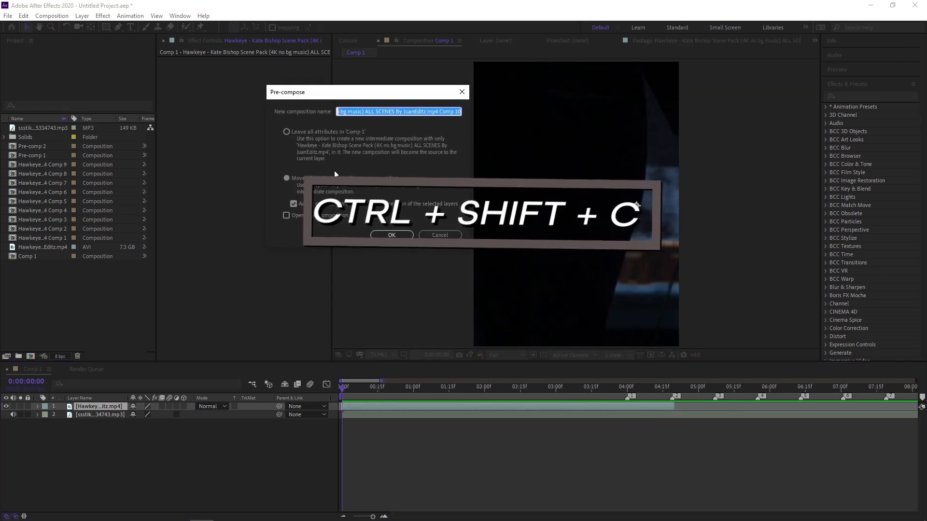
{"action": "left_click_drag", "start_coordinate": [309, 89], "coordinate": [345, 134]}
{"action": "left_click", "coordinate": [326, 221]}
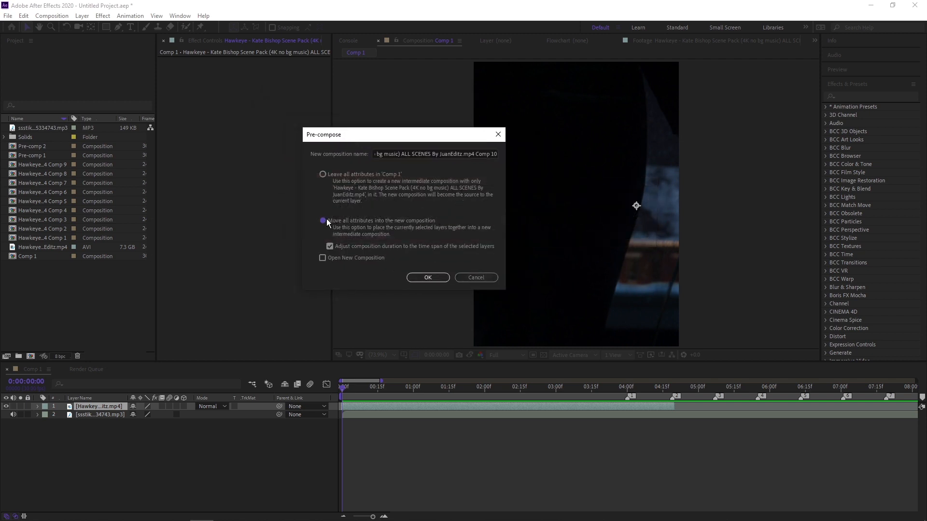
{"action": "left_click", "coordinate": [421, 277]}
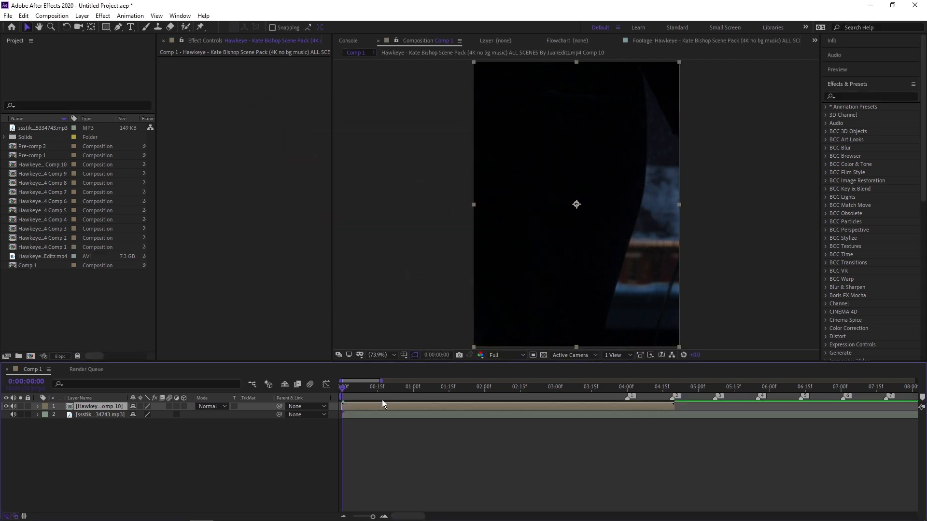
Step: Split the pre-composed Hawkeye layer at the first beat marker, at 0:00:04:00
{"action": "key", "text": "space"}
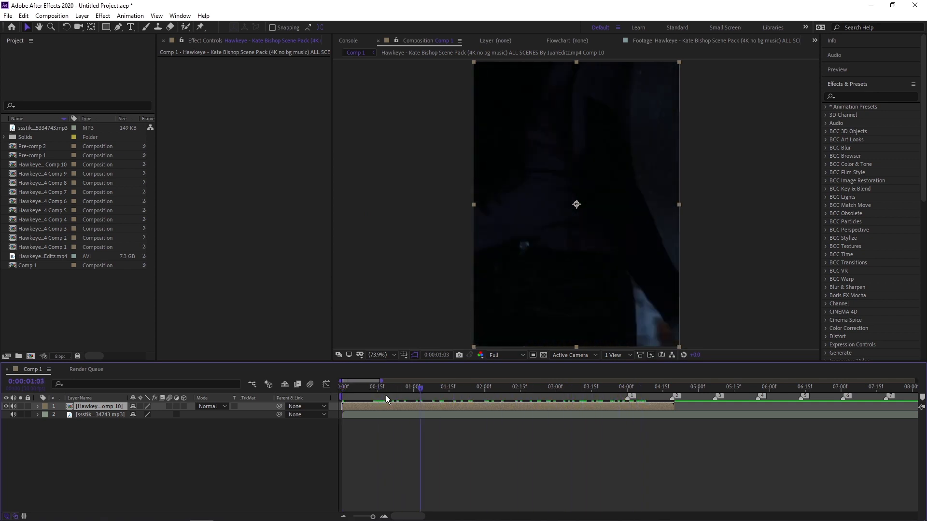
{"action": "left_click_drag", "start_coordinate": [373, 397], "coordinate": [627, 395]}
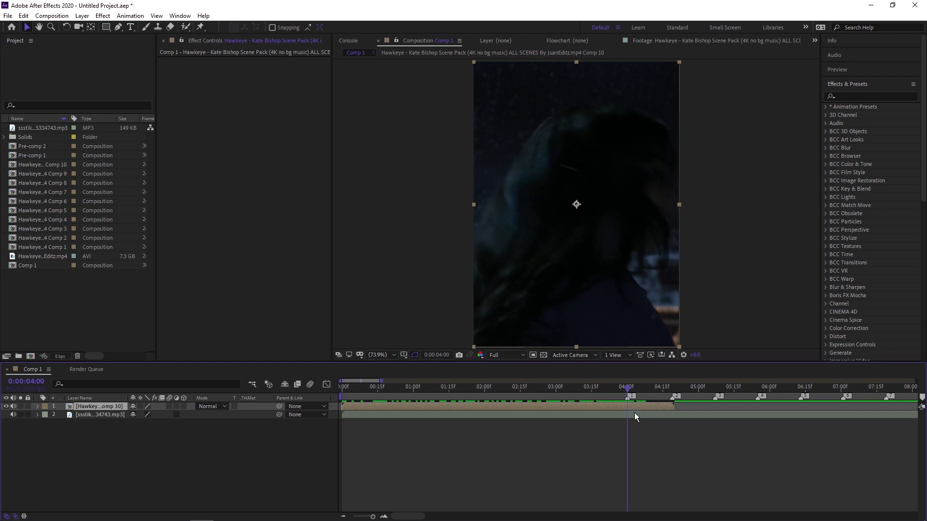
{"action": "key", "text": "ctrl+shift+d"}
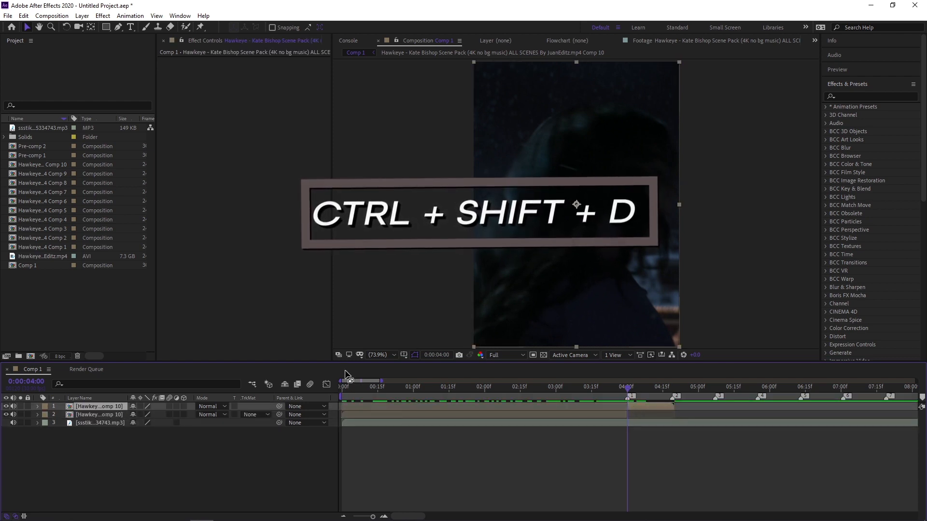
Step: Find the Twixtor Pro effect and apply it to the second part of the split clip
{"action": "mouse_move", "coordinate": [381, 382]}
{"action": "left_mouse_down"}
{"action": "mouse_move", "coordinate": [368, 381]}
{"action": "mouse_move", "coordinate": [379, 385]}
{"action": "left_mouse_up"}
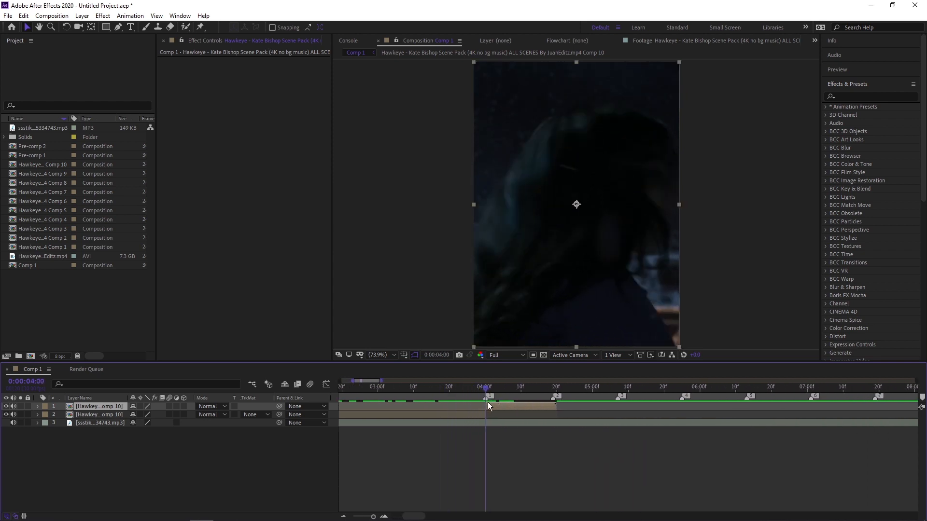
{"action": "left_click", "coordinate": [853, 96]}
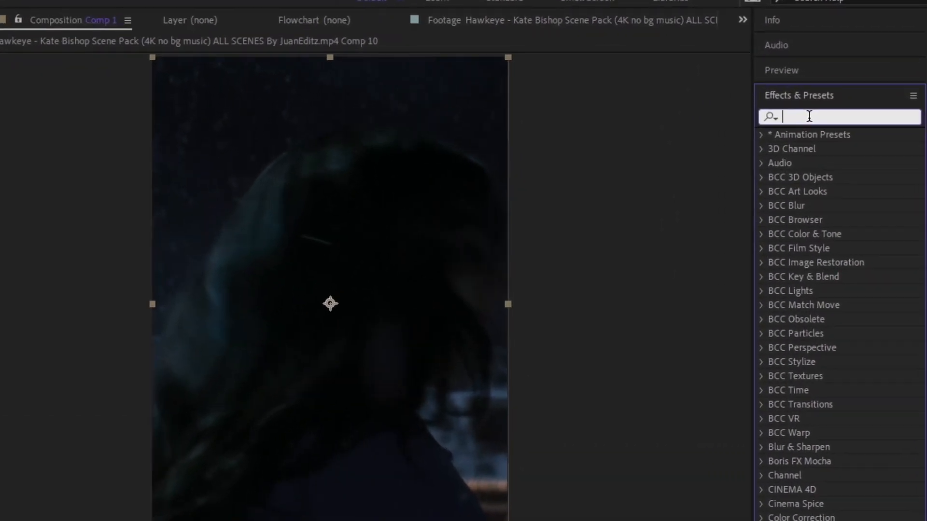
{"action": "type", "text": "twitx"}
{"action": "key", "text": "BackSpace"}
{"action": "key", "text": "BackSpace"}
{"action": "key", "text": "BackSpace"}
{"action": "key", "text": "BackSpace"}
{"action": "key", "text": "BackSpace"}
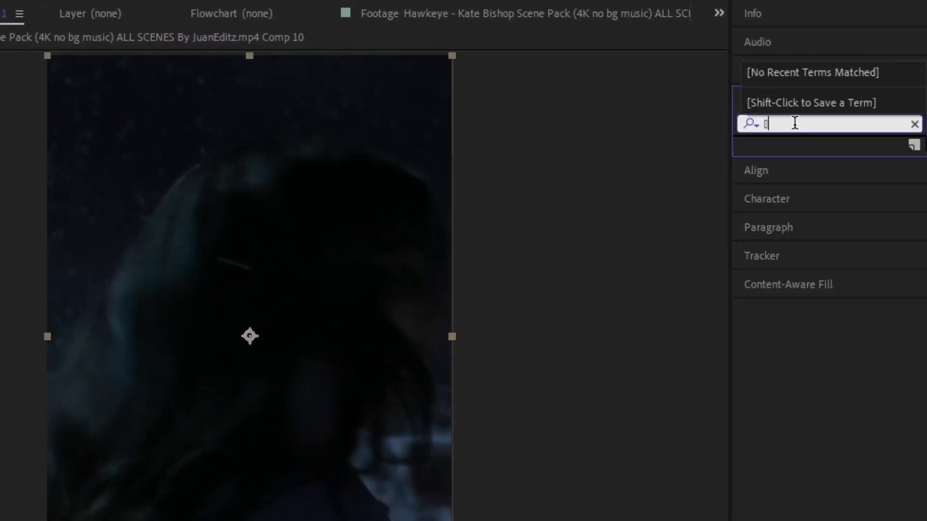
{"action": "type", "text": "twxit"}
{"action": "double_click", "coordinate": [791, 124]}
{"action": "type", "text": "twixtor pro"}
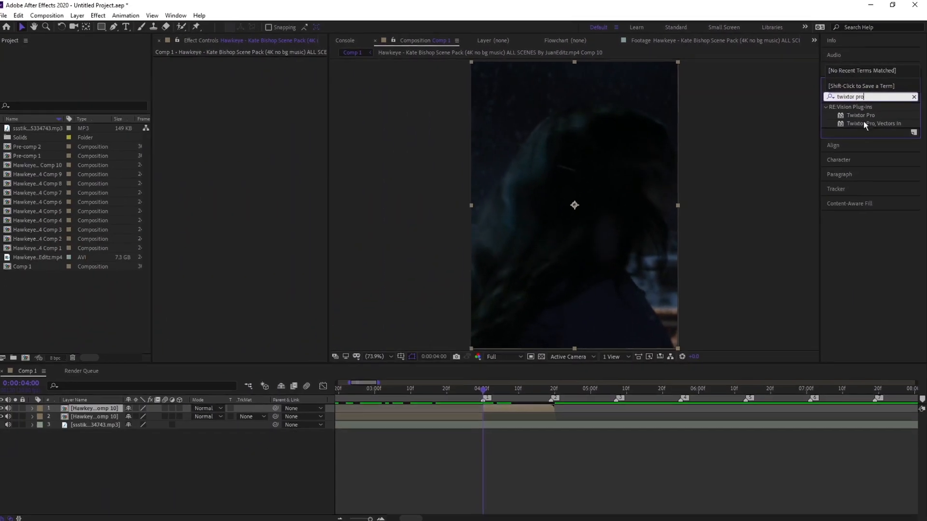
{"action": "left_click_drag", "start_coordinate": [811, 161], "coordinate": [243, 102]}
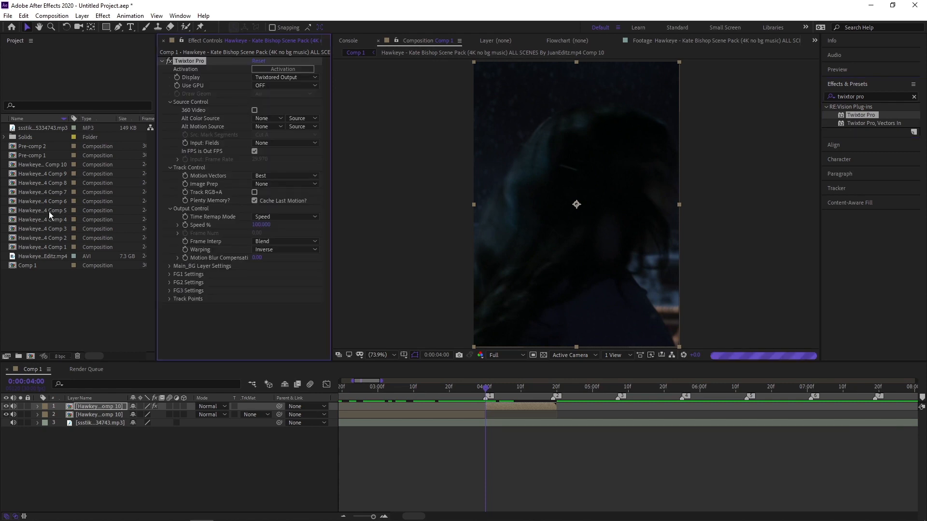
Step: Disable In FPS is Out FPS in Twixtor Pro and set the input frame rate to 23.976
{"action": "left_click", "coordinate": [255, 152]}
{"action": "left_click", "coordinate": [259, 160]}
{"action": "type", "text": "23"}
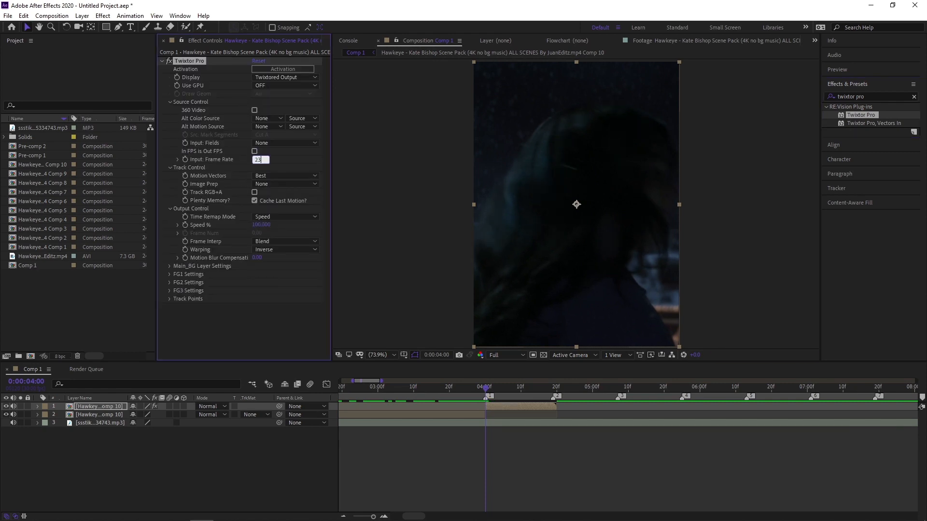
{"action": "type", "text": ".976"}
{"action": "key", "text": "Return"}
Step: Keep Twixtor Pro's Motion Vectors at Best and set Image Prep to Contrast/Edge Enhance
{"action": "left_click", "coordinate": [287, 175]}
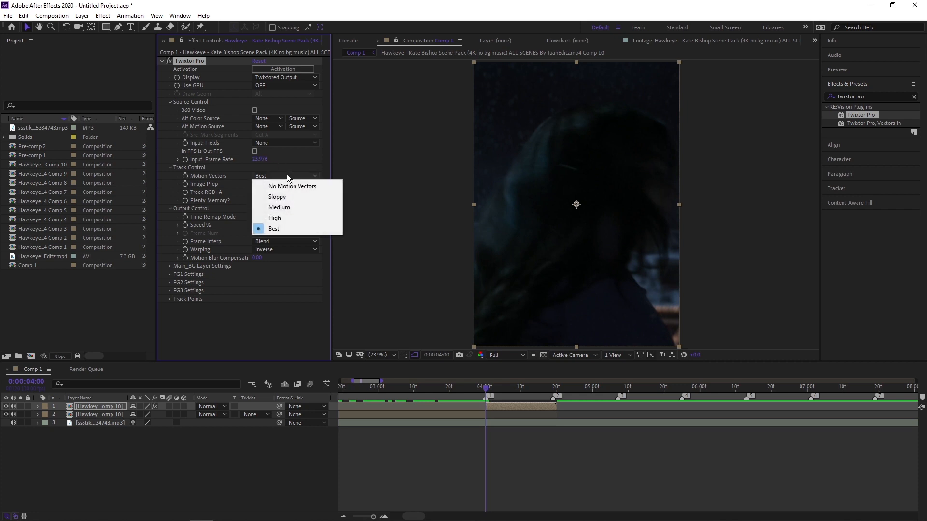
{"action": "left_click", "coordinate": [277, 229]}
{"action": "left_click", "coordinate": [287, 190]}
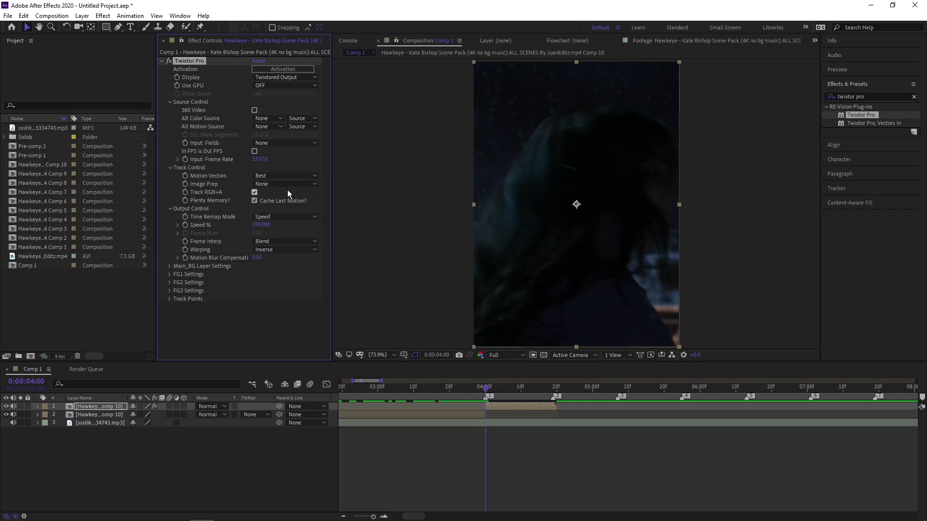
{"action": "left_click", "coordinate": [254, 192]}
{"action": "left_click", "coordinate": [261, 184]}
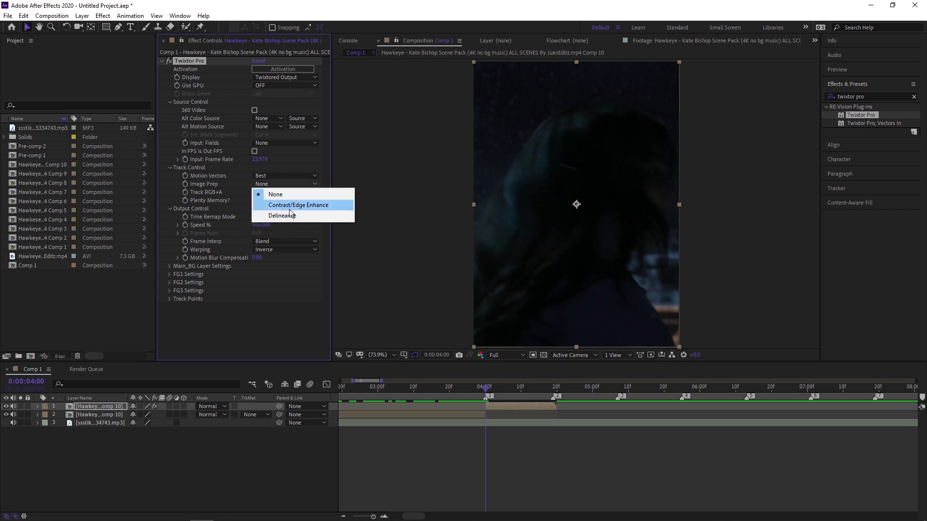
{"action": "left_click", "coordinate": [289, 205]}
Step: Set Twixtor Pro's Frame Interp to Motion Weighted Blend and Warping to Inverse w/ Smart Blend
{"action": "left_click", "coordinate": [280, 241]}
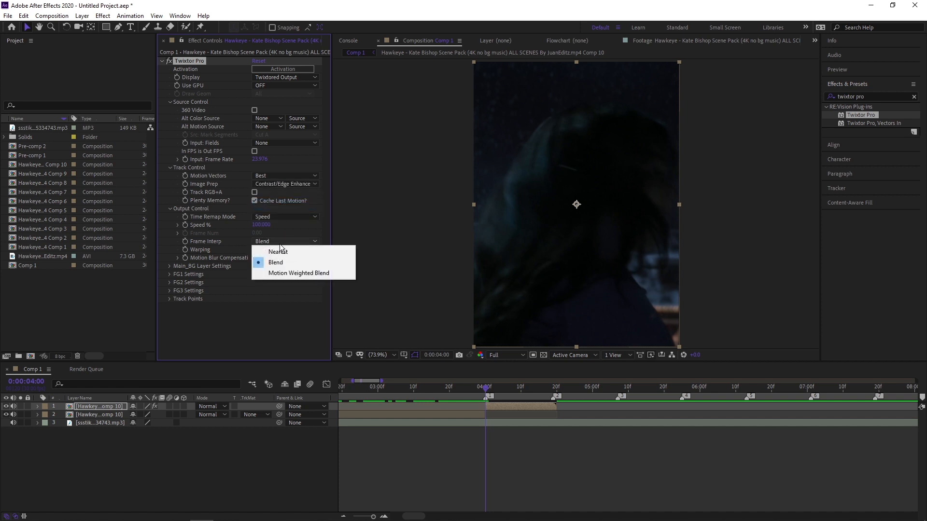
{"action": "left_click", "coordinate": [285, 273]}
{"action": "left_click", "coordinate": [281, 250]}
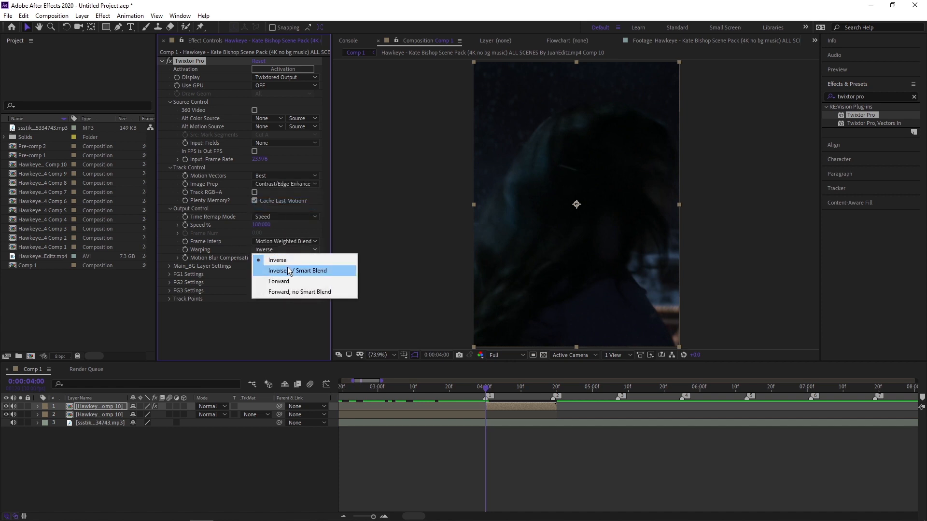
{"action": "left_click", "coordinate": [289, 271]}
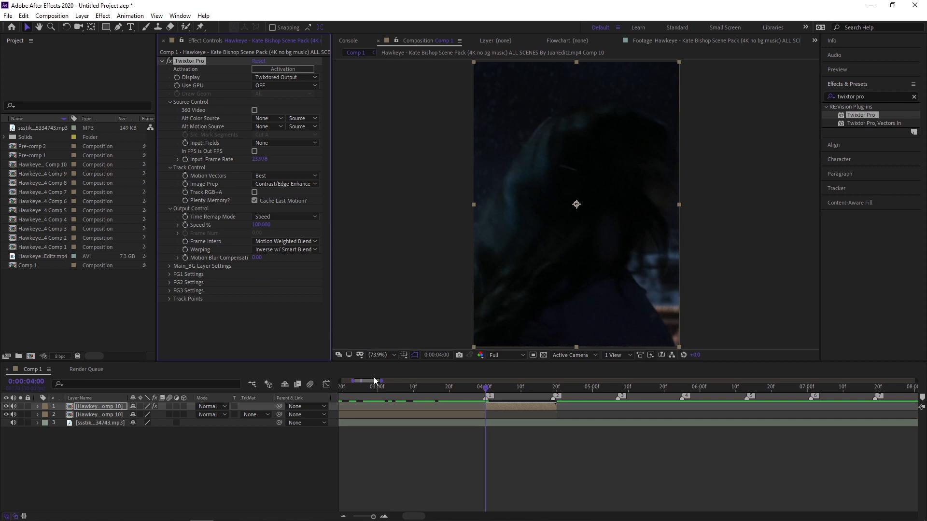
Step: Add a Speed % keyframe at 0:00:04:00 and reveal the layer's keyframed properties in the timeline
{"action": "left_click_drag", "start_coordinate": [381, 381], "coordinate": [369, 383]}
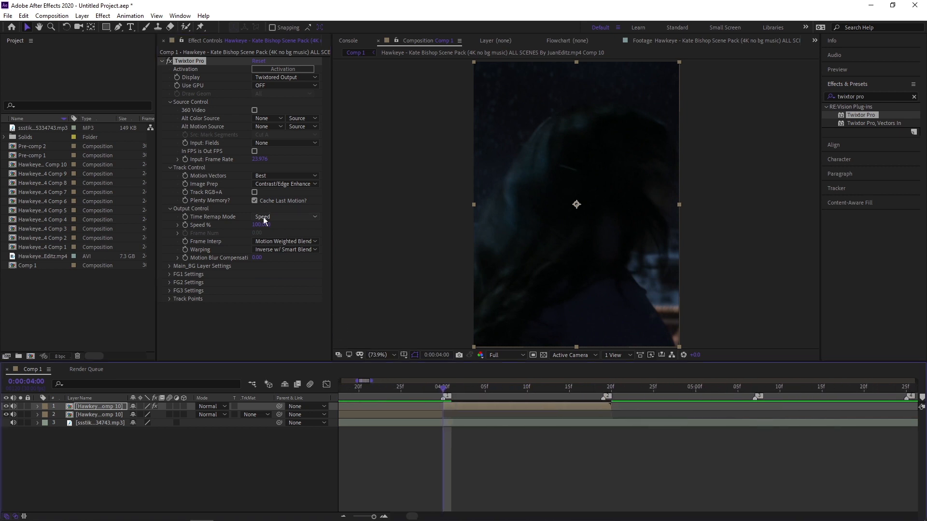
{"action": "left_click", "coordinate": [185, 225]}
{"action": "left_click", "coordinate": [460, 409]}
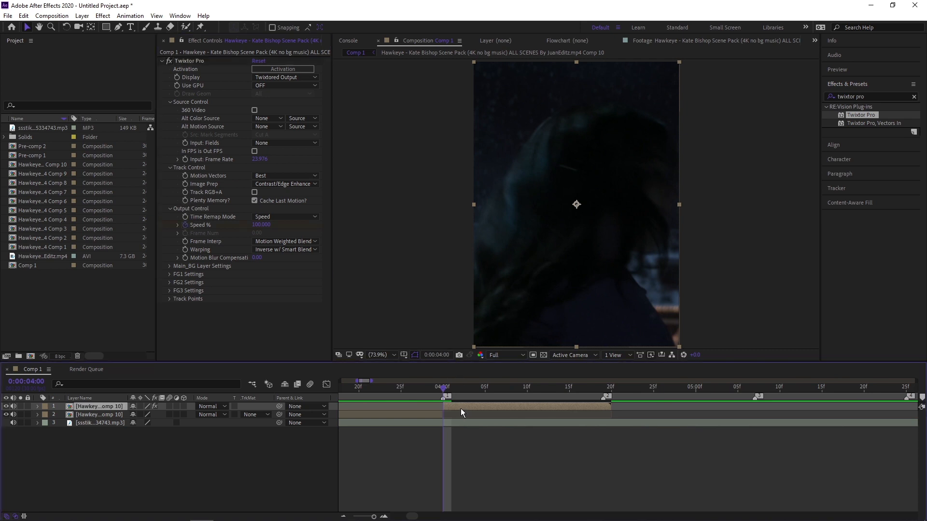
{"action": "key", "text": "u"}
{"action": "left_click", "coordinate": [442, 423]}
Step: Add a Twixtor Speed % keyframe of 200 at 0:00:04:02
{"action": "key", "text": "equal"}
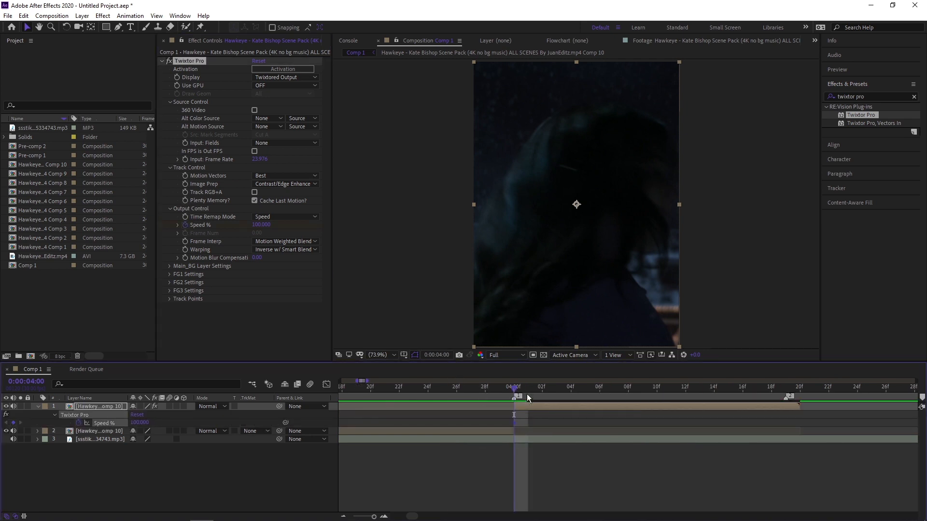
{"action": "left_click", "coordinate": [527, 387]}
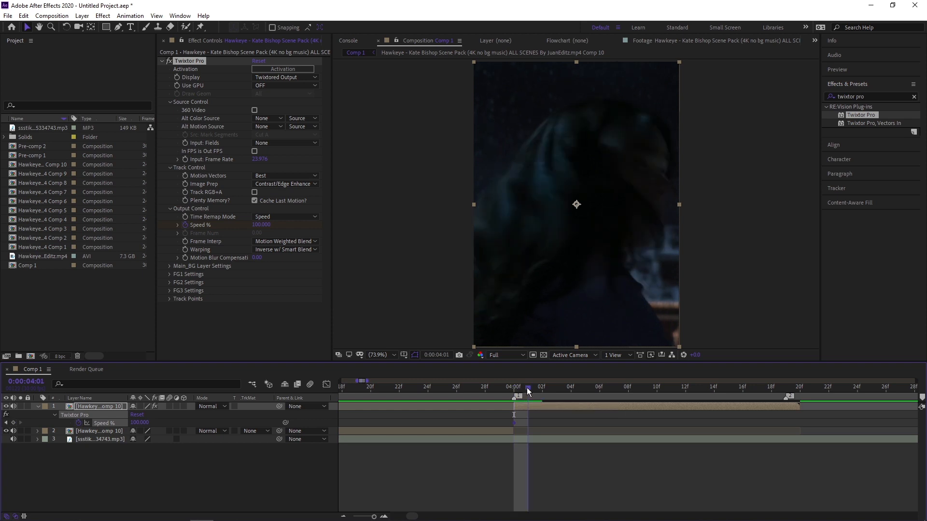
{"action": "left_click", "coordinate": [542, 389]}
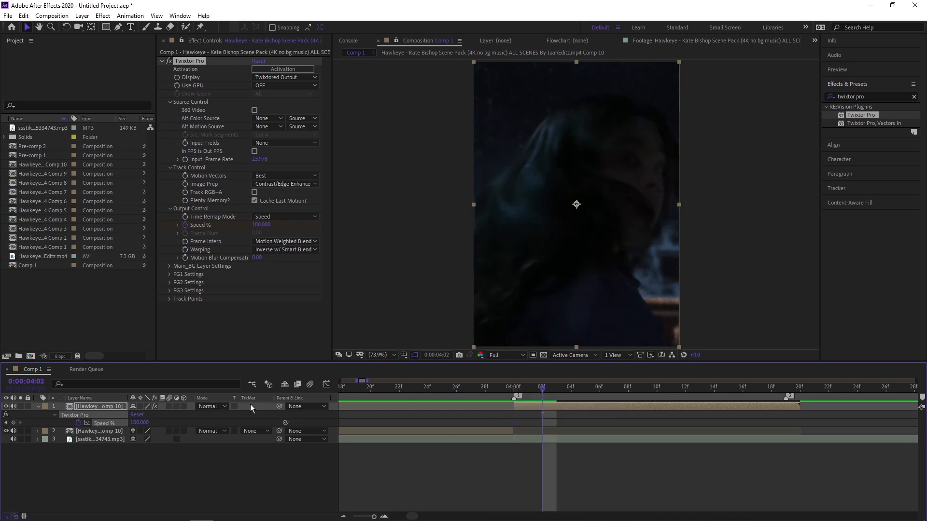
{"action": "left_click", "coordinate": [139, 423]}
{"action": "type", "text": "200"}
{"action": "key", "text": "Return"}
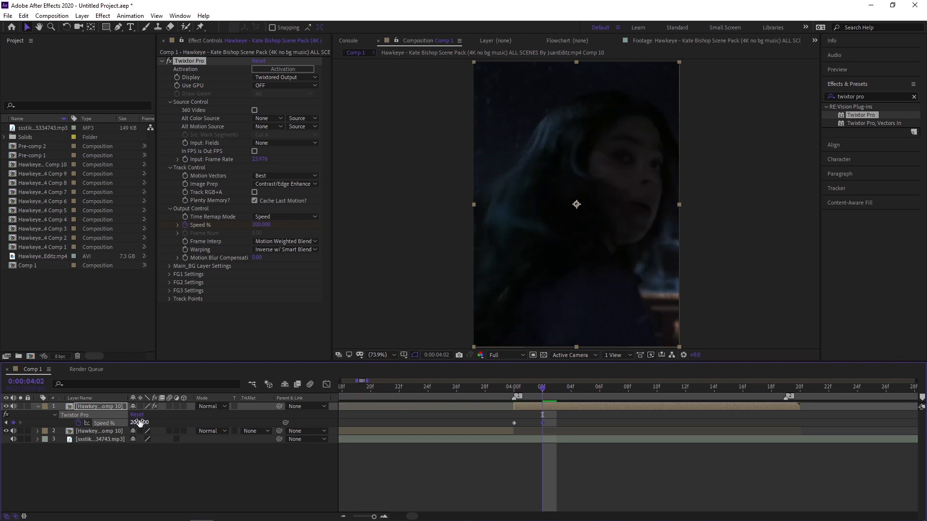
Step: Add a Twixtor Speed % keyframe of 40 at 0:00:04:06
{"action": "left_click_drag", "start_coordinate": [541, 390], "coordinate": [595, 392]}
{"action": "left_click", "coordinate": [162, 471]}
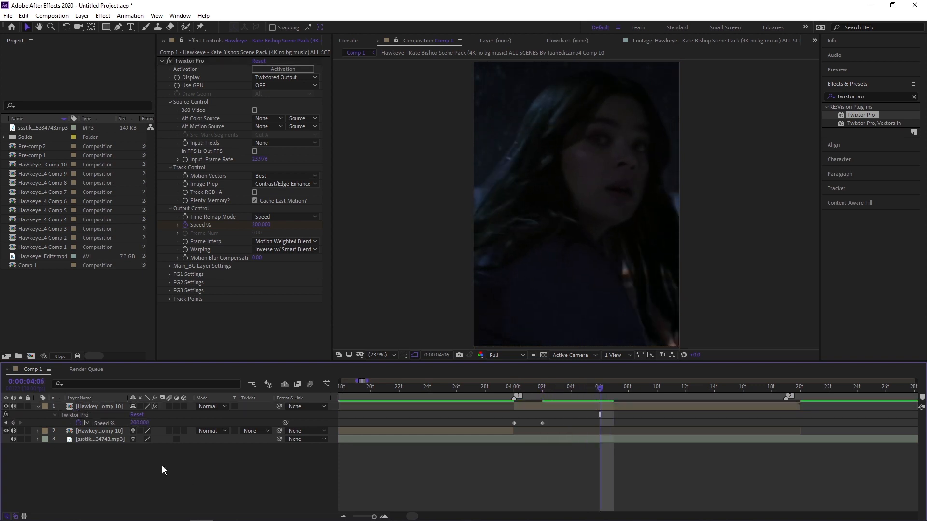
{"action": "left_click", "coordinate": [140, 422]}
{"action": "type", "text": "40"}
{"action": "key", "text": "Return"}
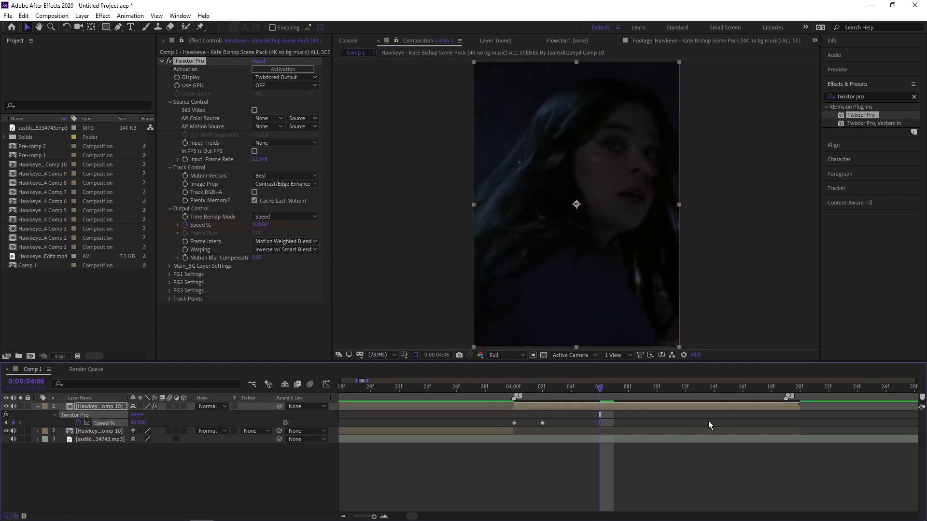
Step: Apply Easy Ease to the three Twixtor Speed % keyframes on the top clip
{"action": "left_click_drag", "start_coordinate": [502, 416], "coordinate": [617, 431]}
{"action": "right_click", "coordinate": [609, 424]}
{"action": "mouse_move", "coordinate": [679, 424]}
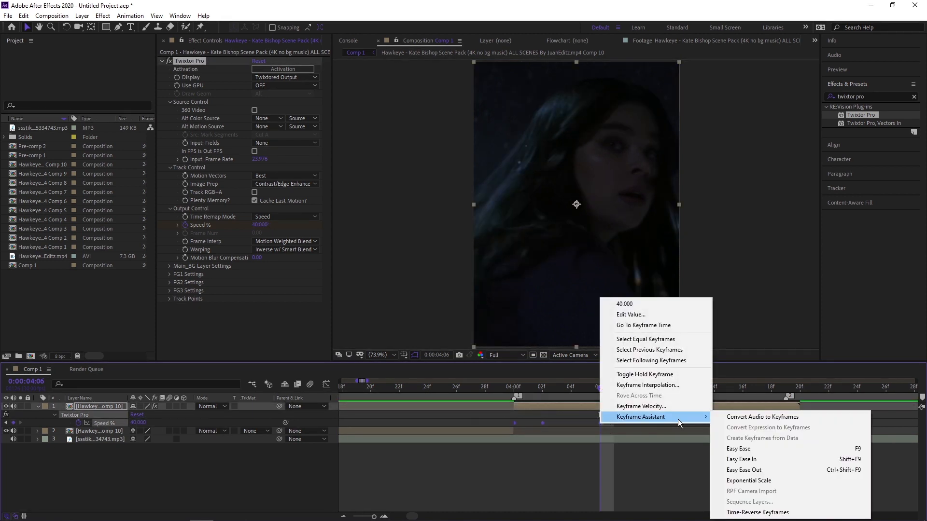
{"action": "left_click", "coordinate": [738, 449]}
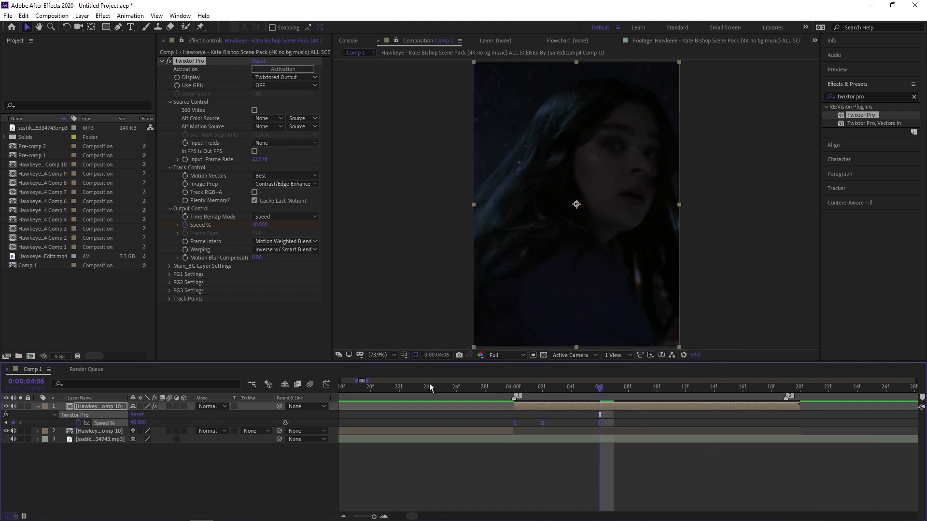
Step: Play back the composition from the start to check the eased speed change against the music
{"action": "left_click_drag", "start_coordinate": [430, 384], "coordinate": [180, 401]}
{"action": "left_click_drag", "start_coordinate": [350, 381], "coordinate": [419, 381]}
{"action": "key", "text": "space"}
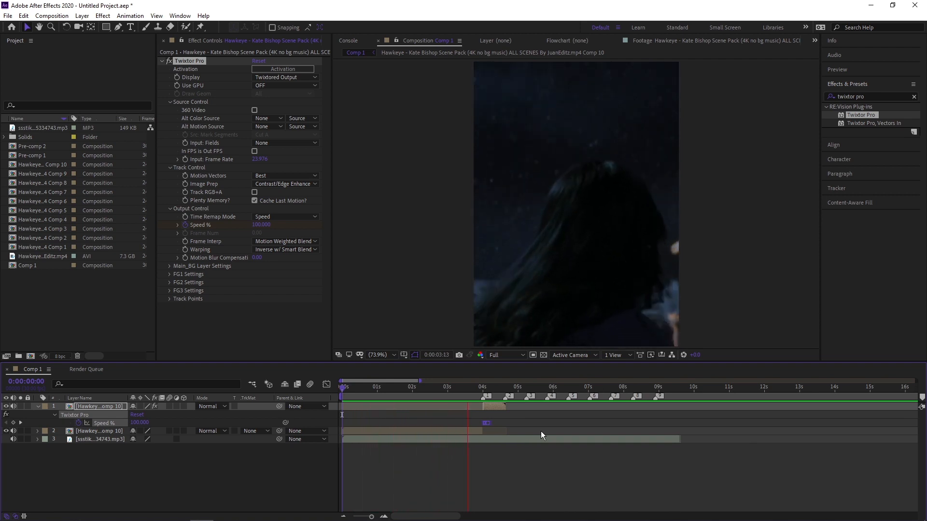
{"action": "key", "text": "space"}
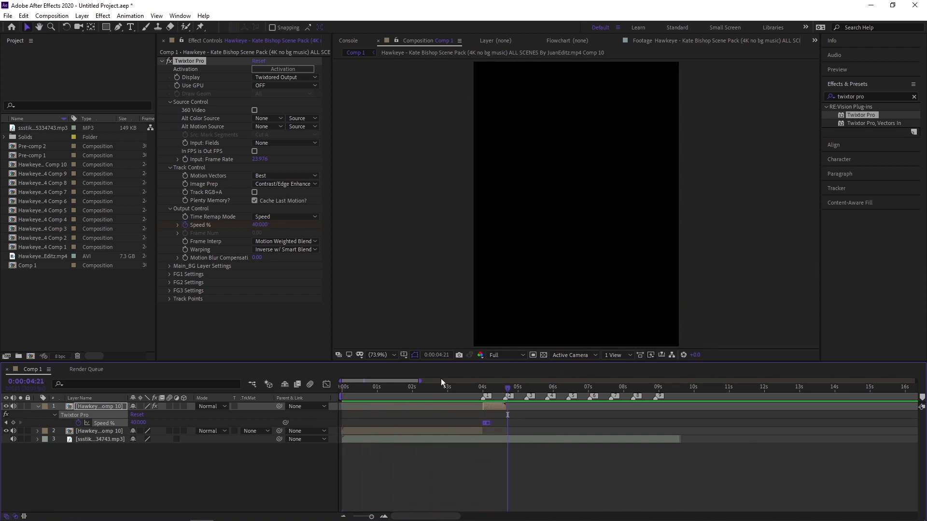
Step: Place the playhead at 0:00:04:00 and apply the Color Correction effect Exposure to the top clip
{"action": "scroll", "coordinate": [475, 410], "scroll_direction": "up", "scroll_amount": 3}
{"action": "left_click", "coordinate": [475, 457]}
{"action": "left_click_drag", "start_coordinate": [483, 389], "coordinate": [500, 389]}
{"action": "left_click", "coordinate": [518, 406]}
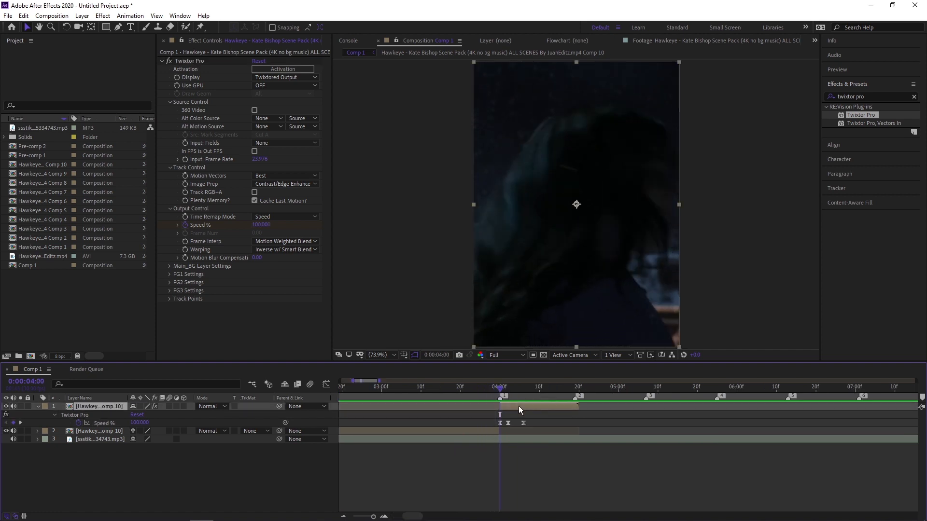
{"action": "left_click", "coordinate": [836, 99]}
{"action": "type", "text": "expos"}
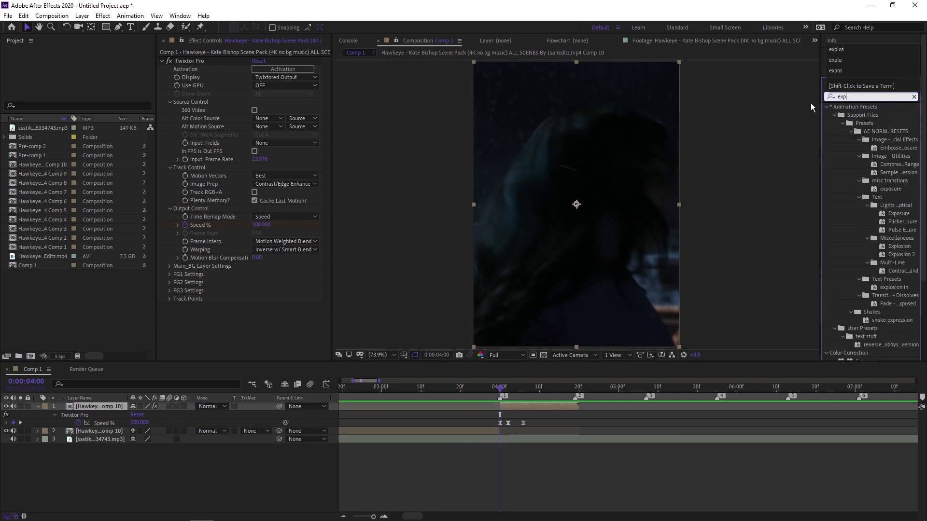
{"action": "type", "text": "ure"}
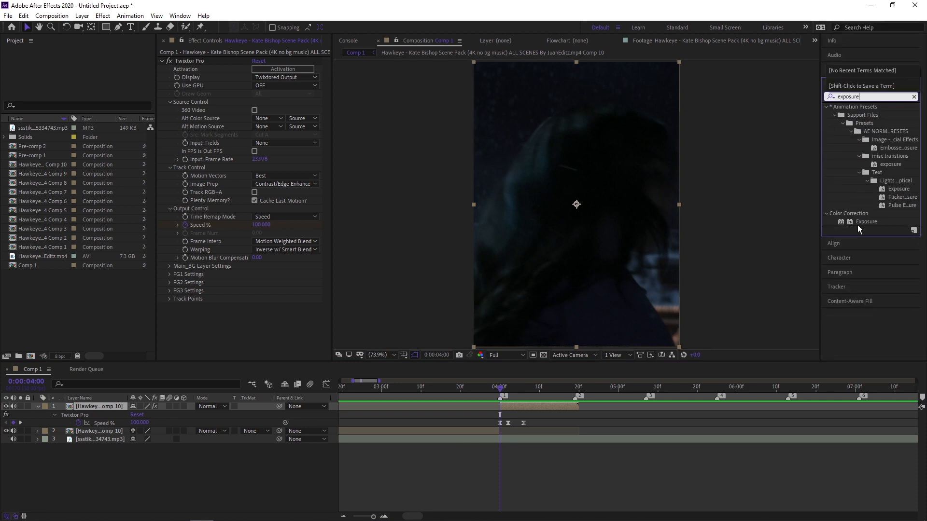
{"action": "left_click_drag", "start_coordinate": [864, 222], "coordinate": [231, 307]}
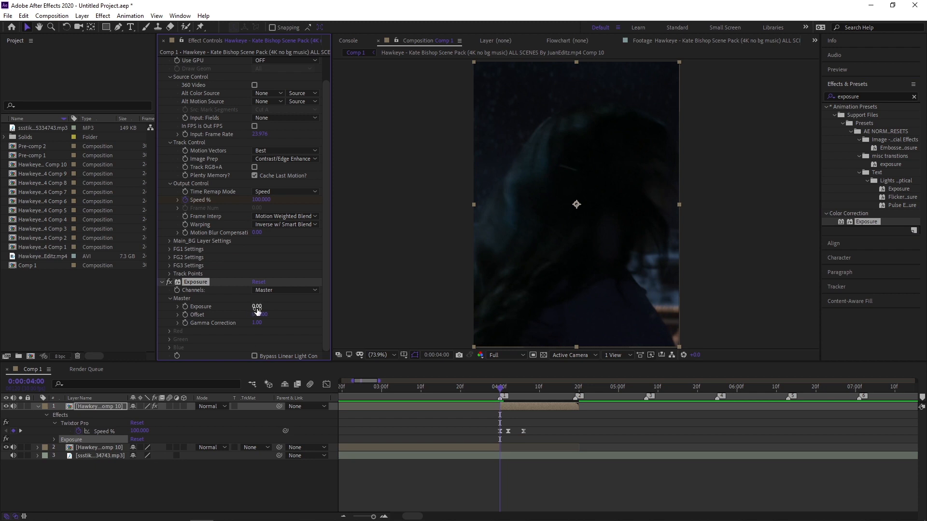
Step: Set the master Exposure to 2 with a keyframe at 0:00:04:00, and show only the layer's keyframed properties
{"action": "left_click", "coordinate": [256, 306]}
{"action": "type", "text": "2"}
{"action": "key", "text": "Return"}
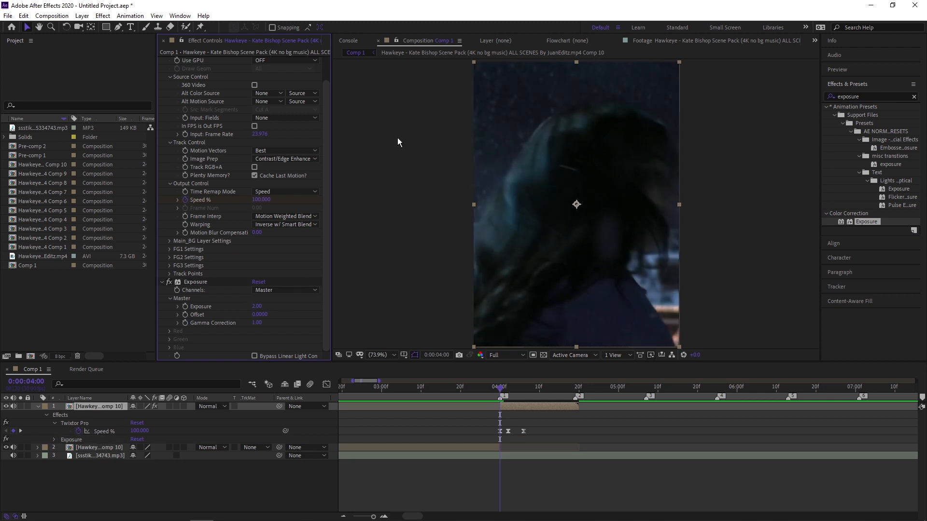
{"action": "left_click_drag", "start_coordinate": [378, 381], "coordinate": [370, 381]}
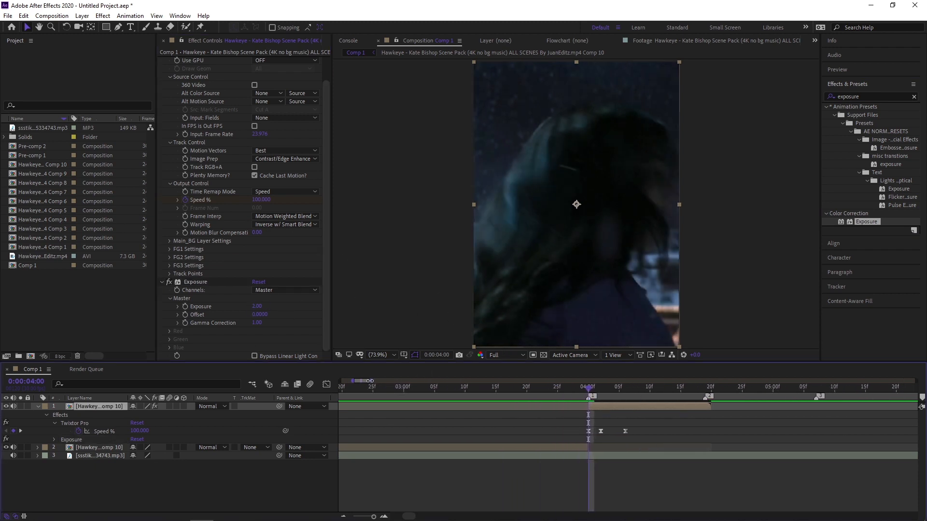
{"action": "left_click", "coordinate": [185, 307]}
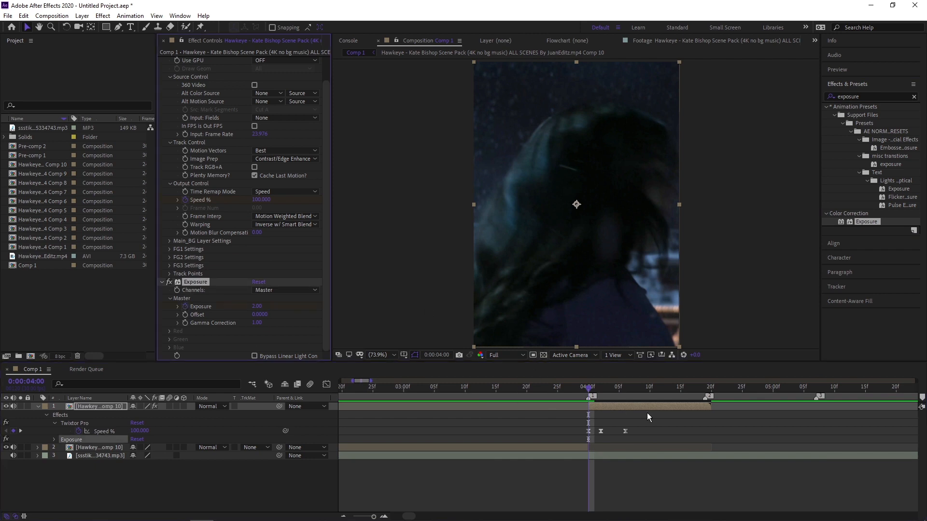
{"action": "key", "text": "u"}
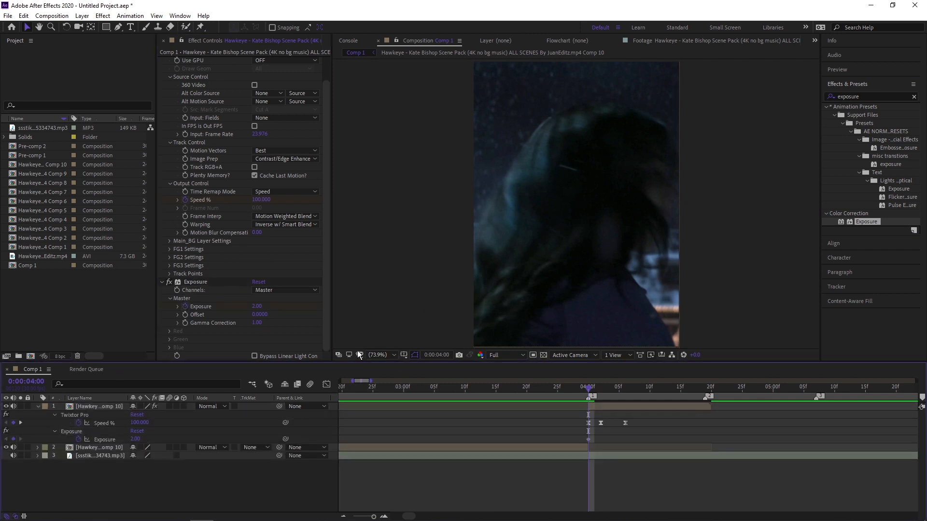
Step: Add an Exposure keyframe of -4.50 at 0:00:04:19, near the end of the clip
{"action": "left_click_drag", "start_coordinate": [371, 381], "coordinate": [366, 382]}
{"action": "left_click_drag", "start_coordinate": [648, 392], "coordinate": [682, 391]}
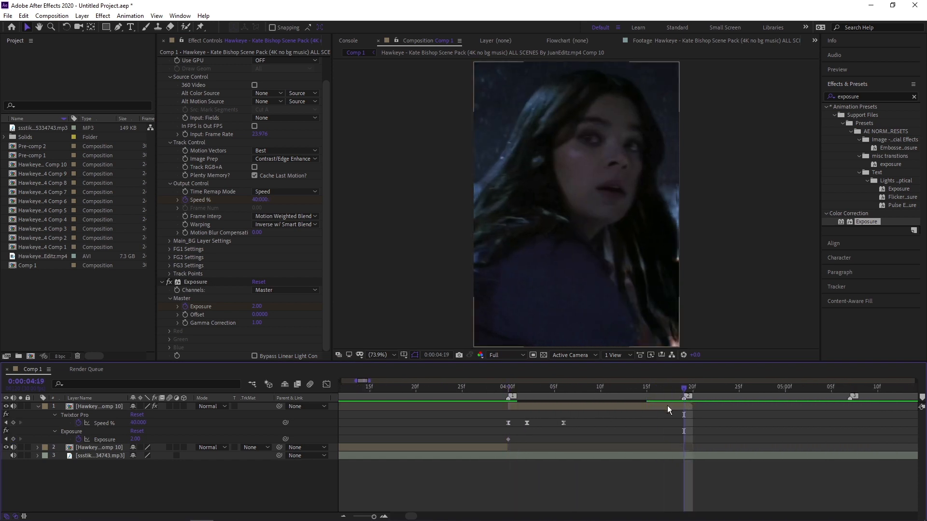
{"action": "left_click", "coordinate": [258, 306]}
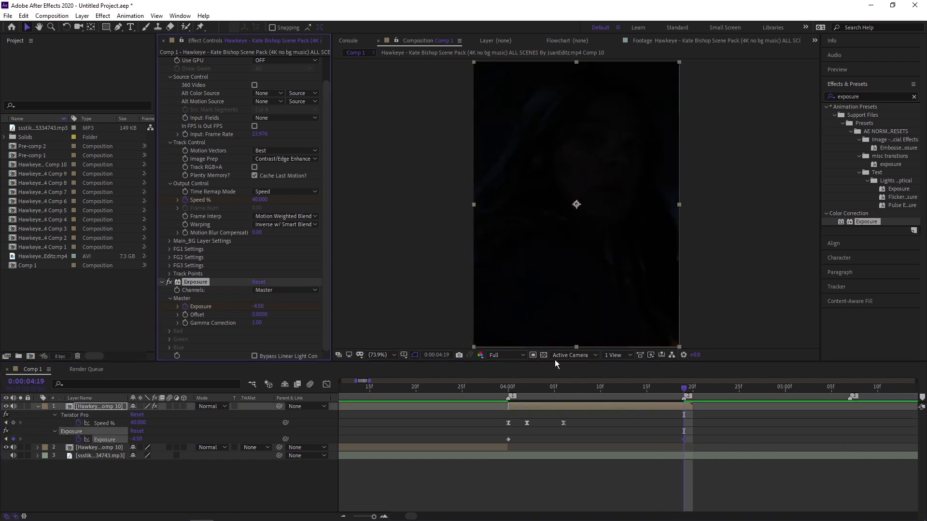
Step: Apply Easy Ease to both Exposure keyframes
{"action": "mouse_move", "coordinate": [557, 394]}
{"action": "left_mouse_down"}
{"action": "mouse_move", "coordinate": [497, 398]}
{"action": "mouse_move", "coordinate": [595, 381]}
{"action": "mouse_move", "coordinate": [531, 393]}
{"action": "mouse_move", "coordinate": [574, 394]}
{"action": "left_mouse_up"}
{"action": "left_click_drag", "start_coordinate": [497, 442], "coordinate": [703, 440]}
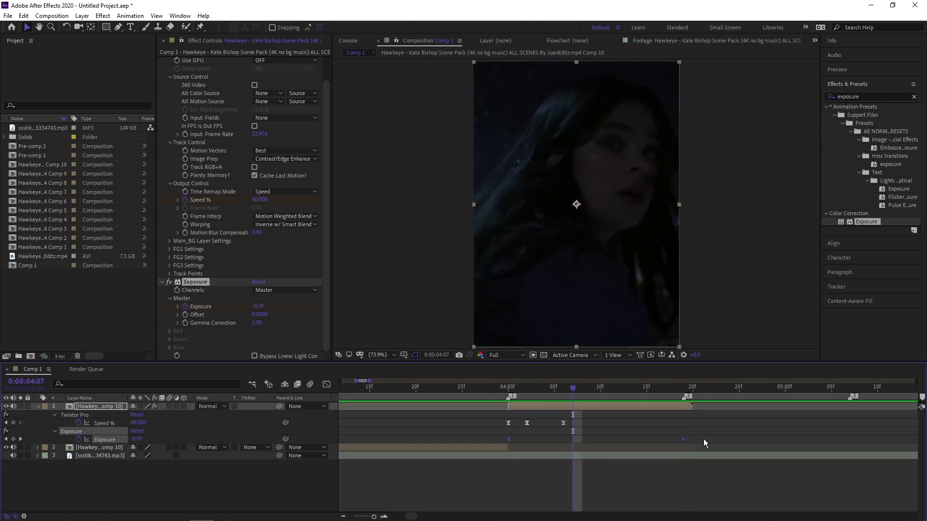
{"action": "key", "text": "F9"}
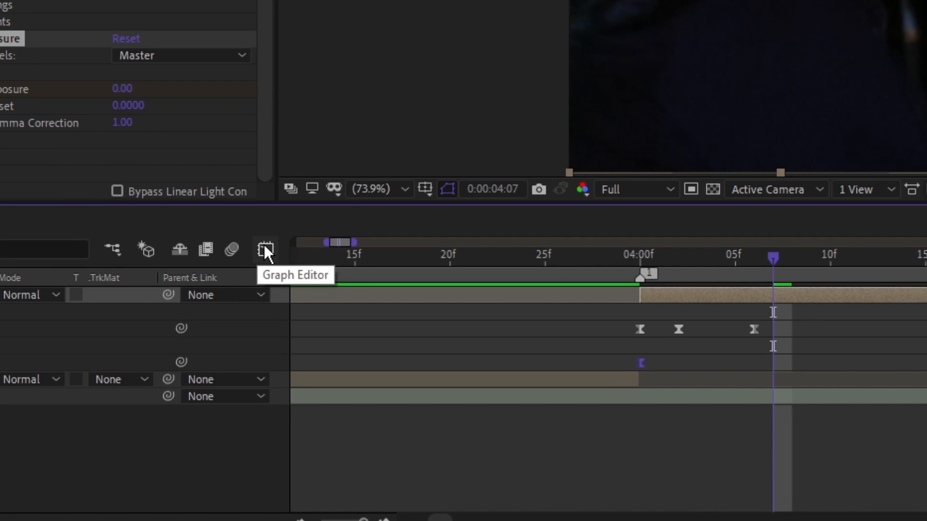
Step: Reshape the Exposure curve in the Graph Editor so it stays high and falls steeply just before the second keyframe
{"action": "left_click", "coordinate": [265, 249]}
{"action": "left_click_drag", "start_coordinate": [747, 289], "coordinate": [537, 511]}
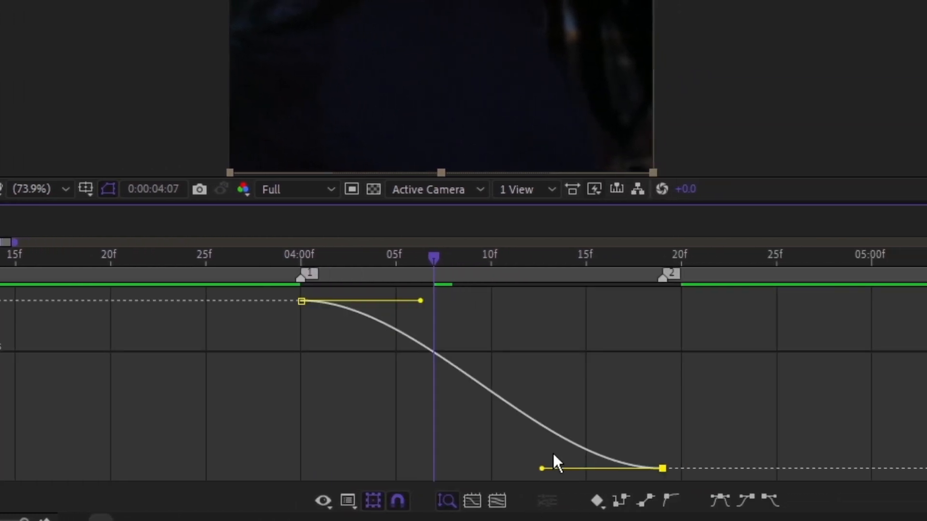
{"action": "left_click_drag", "start_coordinate": [543, 469], "coordinate": [800, 326]}
{"action": "left_click_drag", "start_coordinate": [360, 304], "coordinate": [590, 300]}
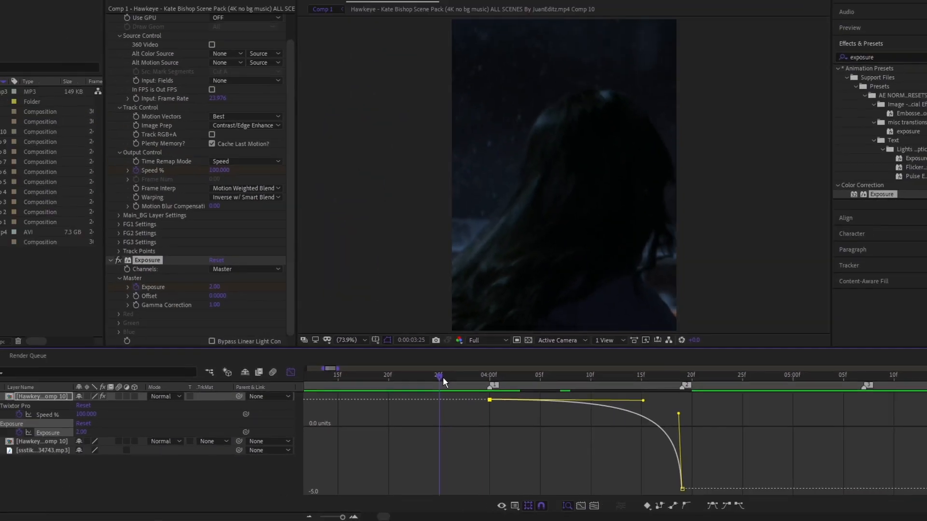
Step: Play back the cut around marker 1 to check the exposure fade
{"action": "key", "text": "space"}
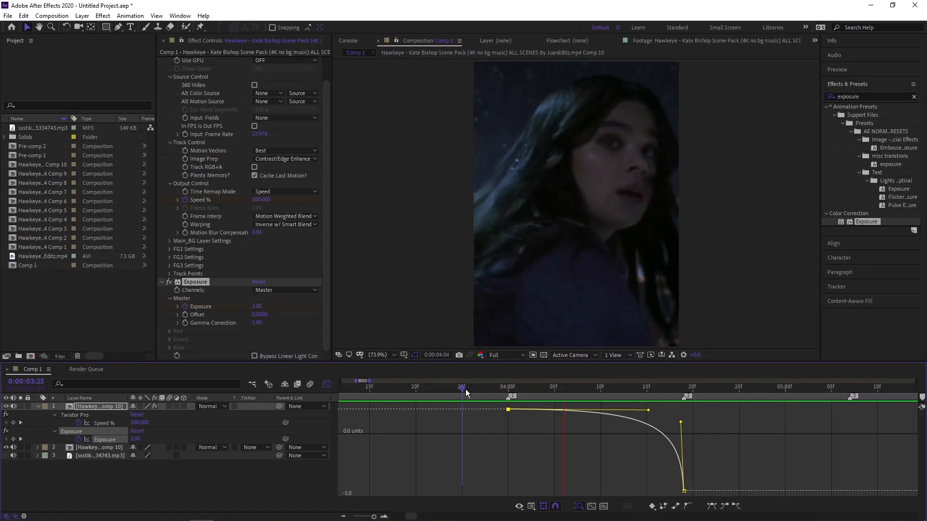
{"action": "key", "text": "space"}
{"action": "left_click", "coordinate": [469, 379]}
{"action": "key", "text": "space"}
{"action": "key", "text": "space"}
{"action": "key", "text": "space"}
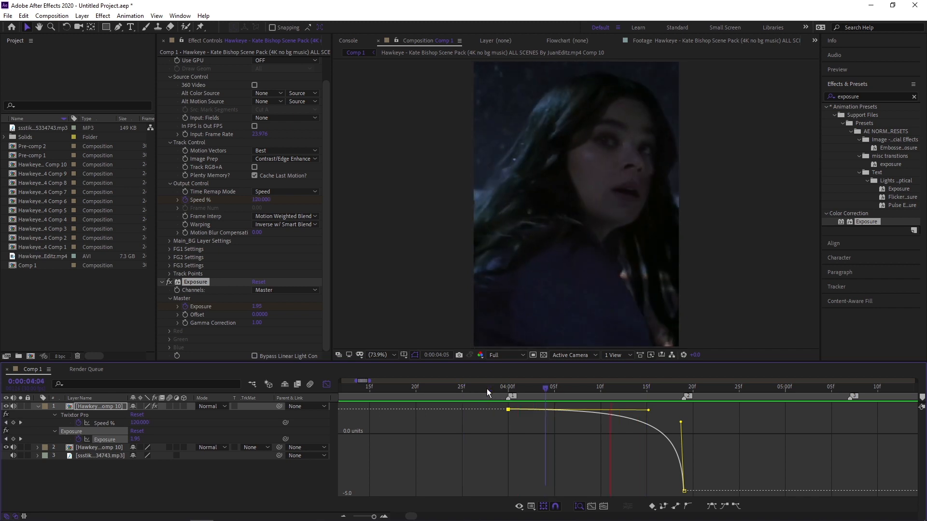
Step: Return to the keyframe view at 0:00:04:00 and apply BCC Lens Blur OBS to the top clip
{"action": "left_click_drag", "start_coordinate": [629, 388], "coordinate": [507, 393]}
{"action": "key", "text": "shift+F3"}
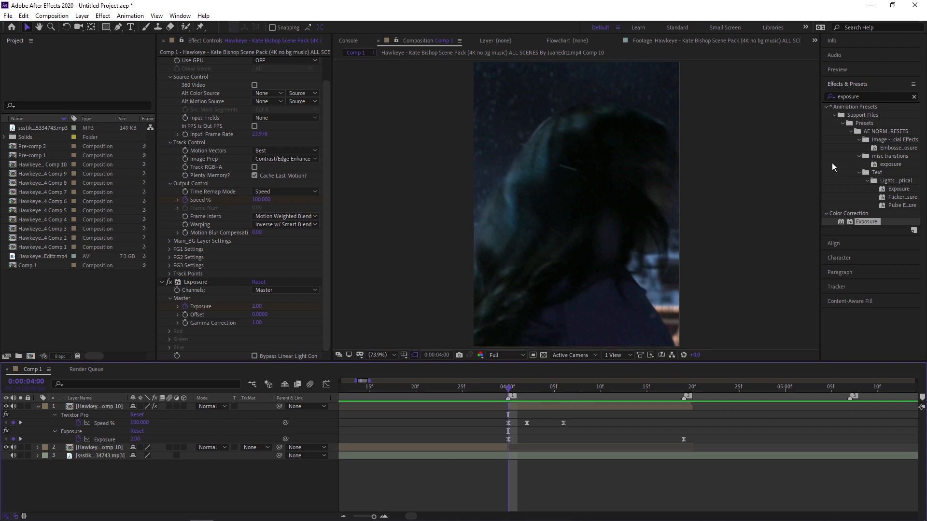
{"action": "left_click", "coordinate": [914, 96]}
{"action": "type", "text": "bcc le"}
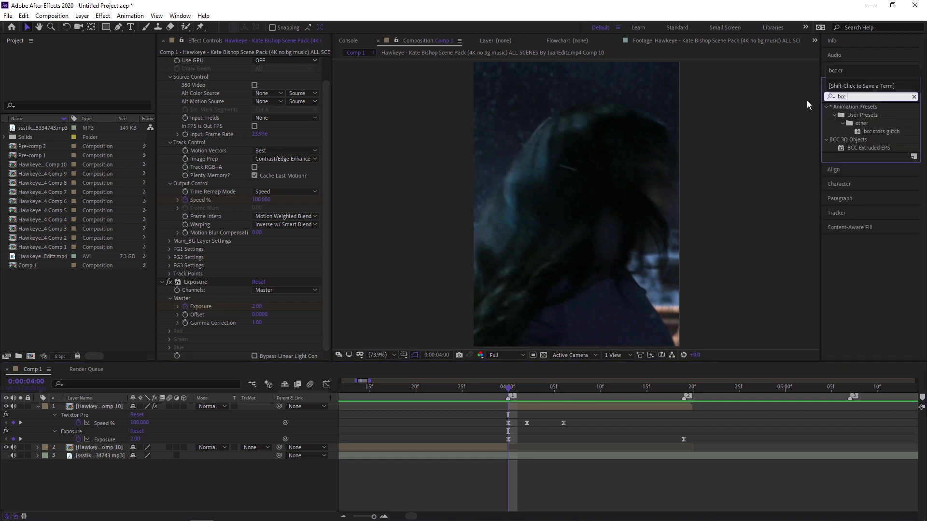
{"action": "type", "text": "ns blur"}
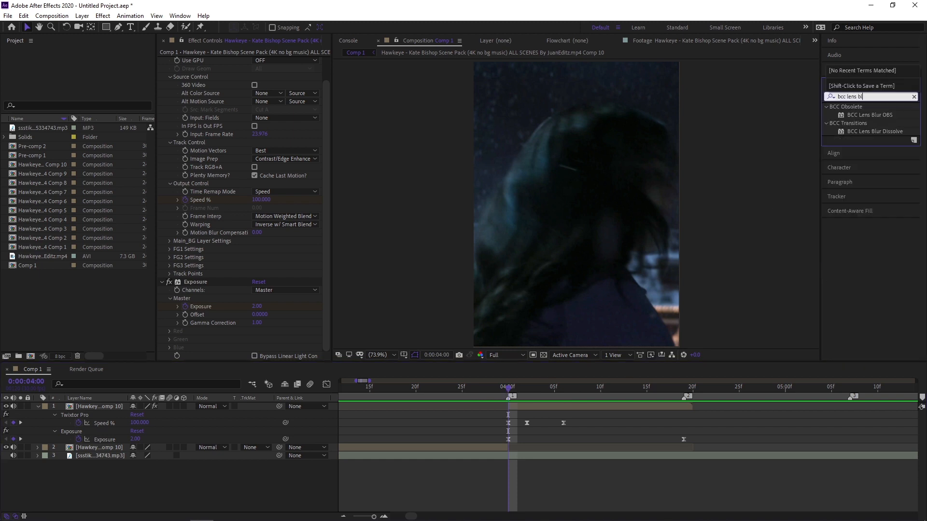
{"action": "left_click_drag", "start_coordinate": [869, 114], "coordinate": [509, 408]}
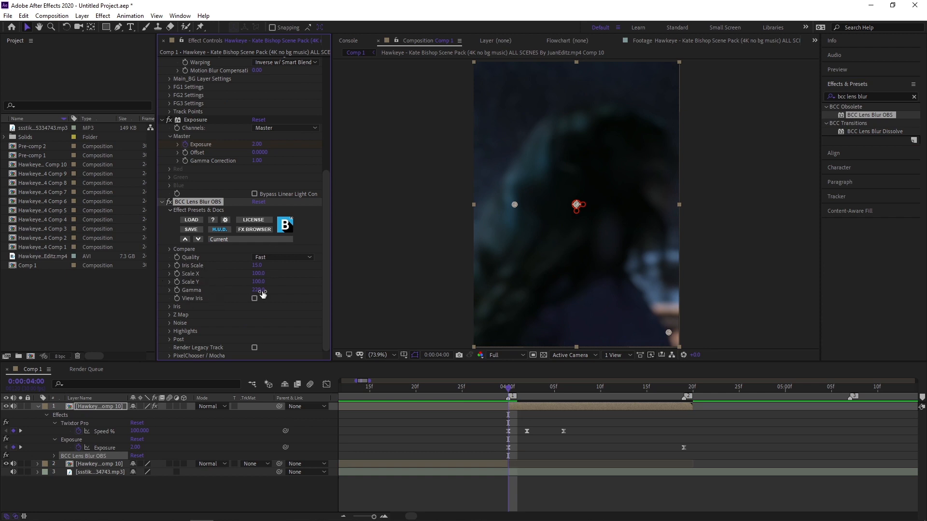
Step: Set the lens blur's Gamma to 1000 and keyframe its Iris Scale at 0:00:04:00, showing the layer's keyframed properties in the timeline
{"action": "left_click_drag", "start_coordinate": [259, 290], "coordinate": [510, 277]}
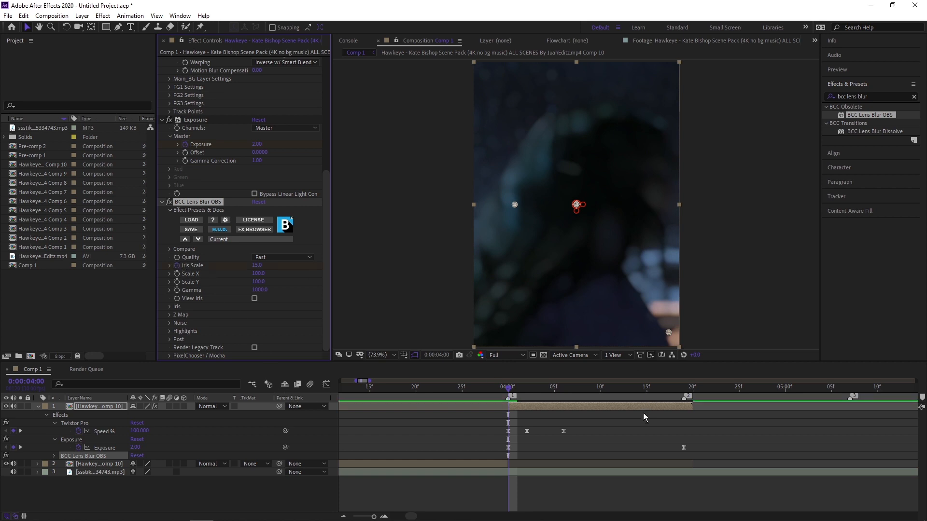
{"action": "left_click", "coordinate": [537, 405]}
{"action": "key", "text": "u"}
{"action": "key", "text": "u"}
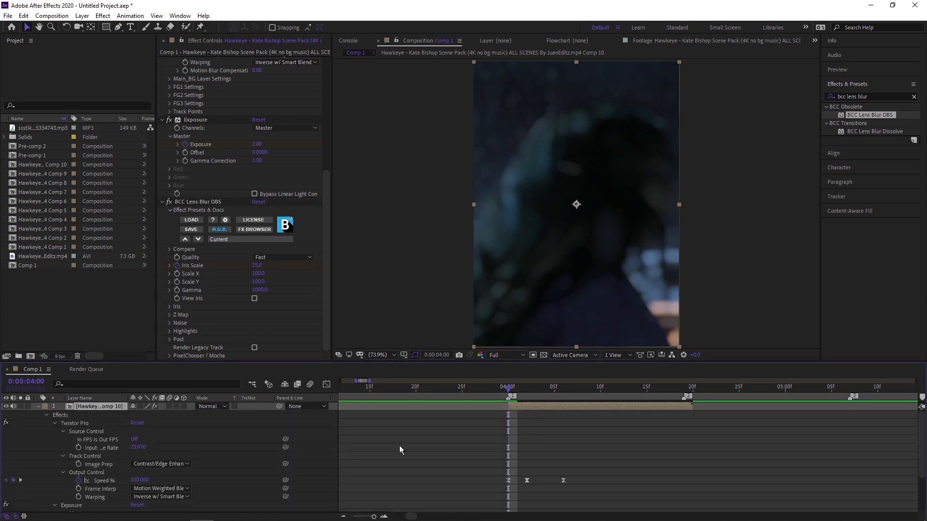
{"action": "key", "text": "u"}
{"action": "key", "text": "u"}
{"action": "key", "text": "u"}
{"action": "left_click", "coordinate": [525, 431]}
{"action": "left_click", "coordinate": [526, 406]}
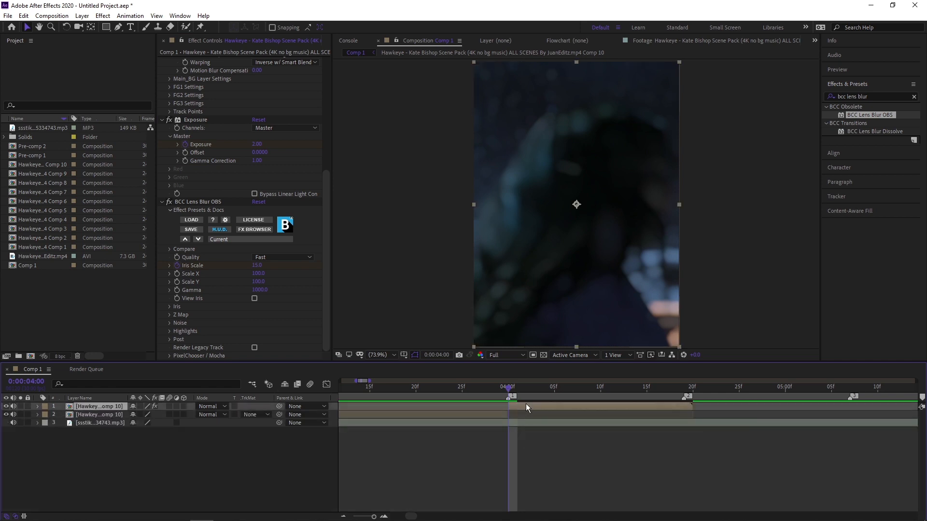
{"action": "key", "text": "u"}
{"action": "left_click", "coordinate": [526, 450]}
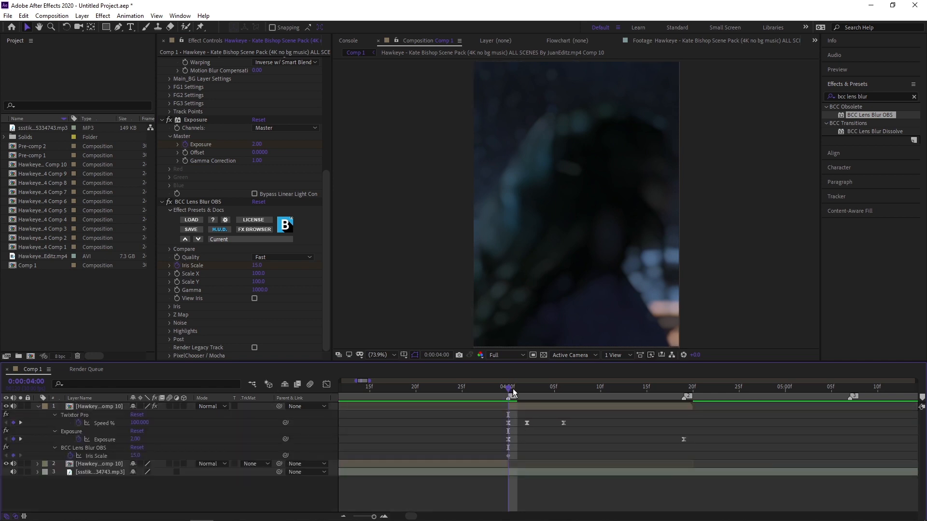
Step: Add an Iris Scale keyframe of 0 at 0:00:04:09
{"action": "left_click_drag", "start_coordinate": [516, 392], "coordinate": [591, 394]}
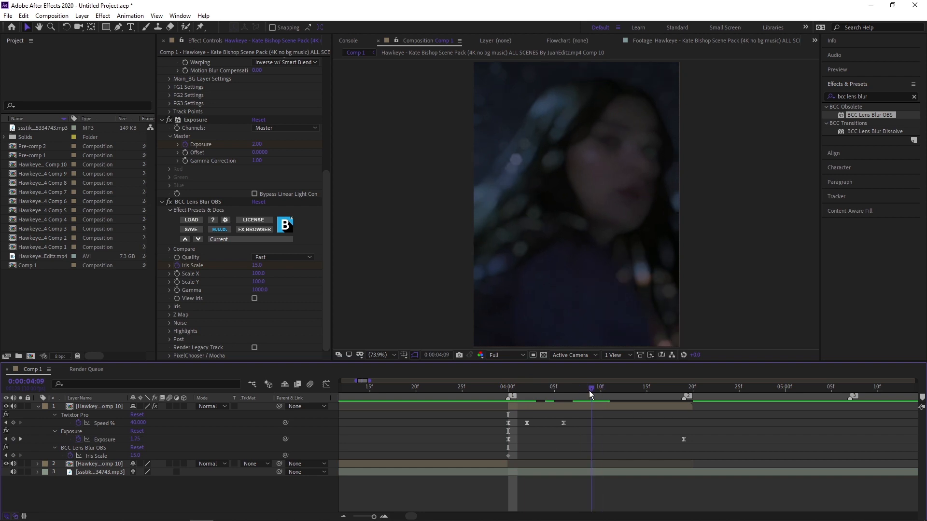
{"action": "left_click", "coordinate": [254, 266]}
{"action": "type", "text": "0"}
{"action": "key", "text": "Return"}
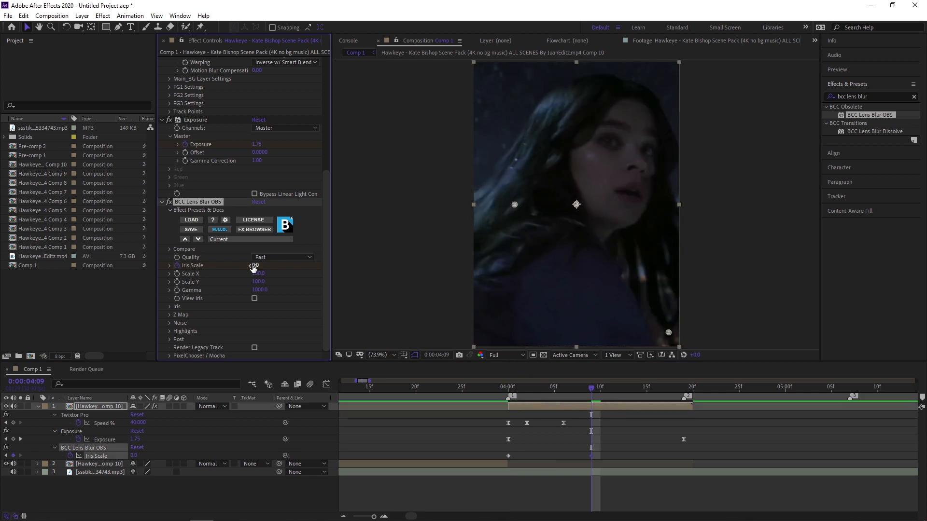
Step: Preview the blur transition from just before marker 1 and return the playhead to 0:00:04:00
{"action": "left_click", "coordinate": [477, 392]}
{"action": "key", "text": "space"}
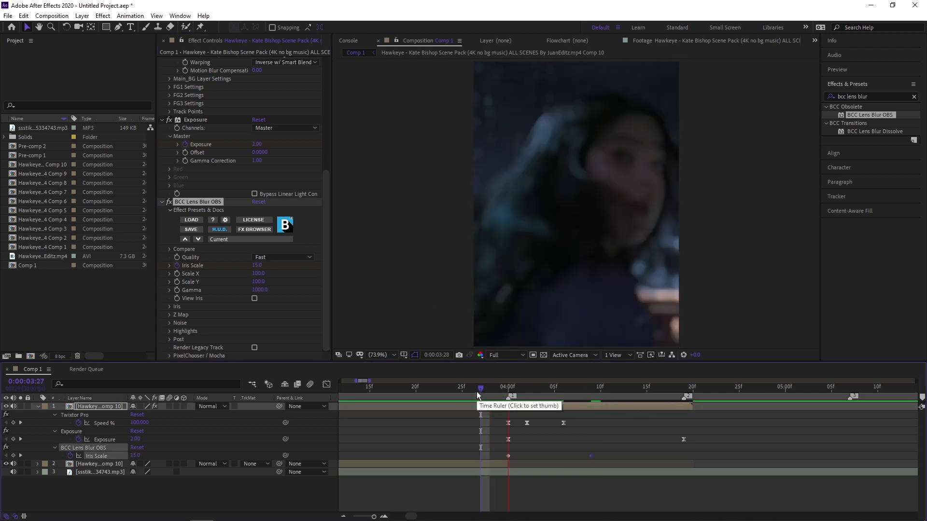
{"action": "mouse_move", "coordinate": [519, 386]}
{"action": "left_mouse_down"}
{"action": "mouse_move", "coordinate": [511, 392]}
{"action": "mouse_move", "coordinate": [542, 391]}
{"action": "mouse_move", "coordinate": [511, 394]}
{"action": "left_mouse_up"}
Step: Ease both Iris Scale keyframes and reshape their curve to drop steeply at first and level out toward the second keyframe
{"action": "left_click_drag", "start_coordinate": [494, 446], "coordinate": [624, 459]}
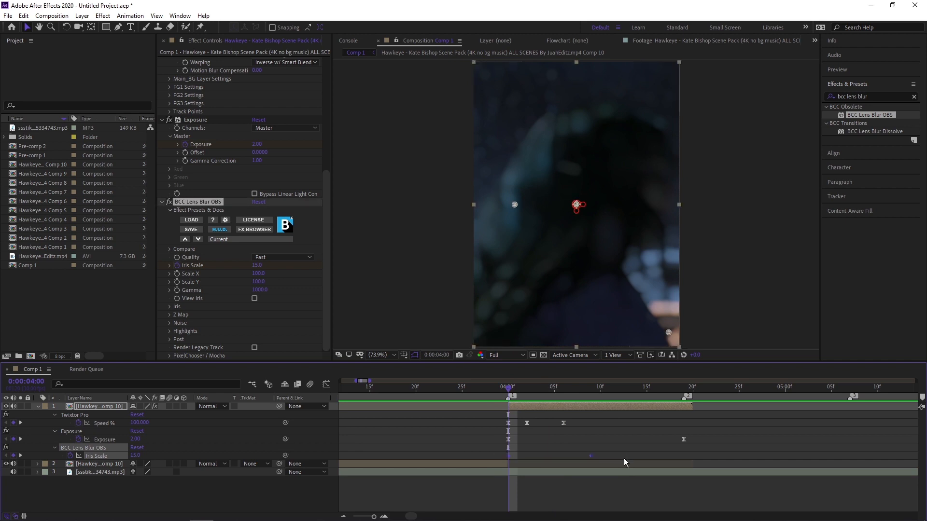
{"action": "left_click", "coordinate": [325, 385]}
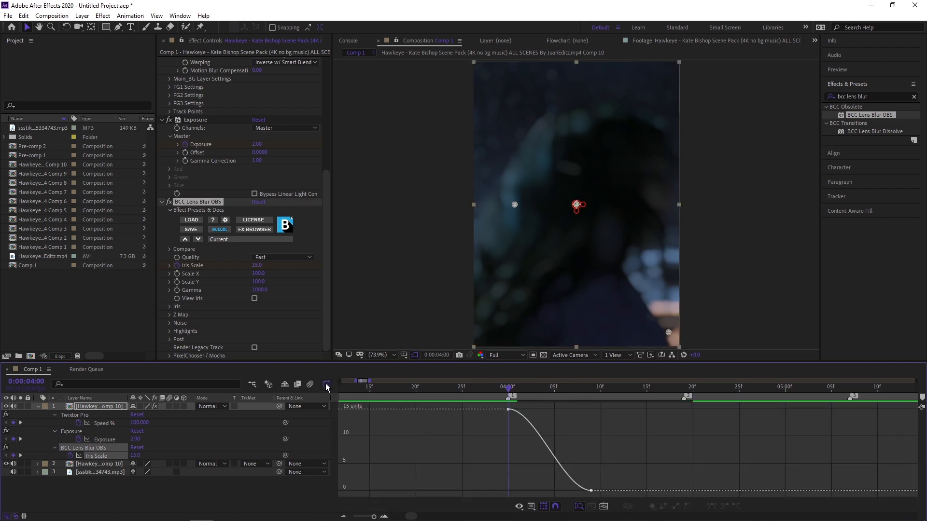
{"action": "left_click_drag", "start_coordinate": [645, 408], "coordinate": [560, 497]}
{"action": "left_click_drag", "start_coordinate": [536, 409], "coordinate": [529, 444]}
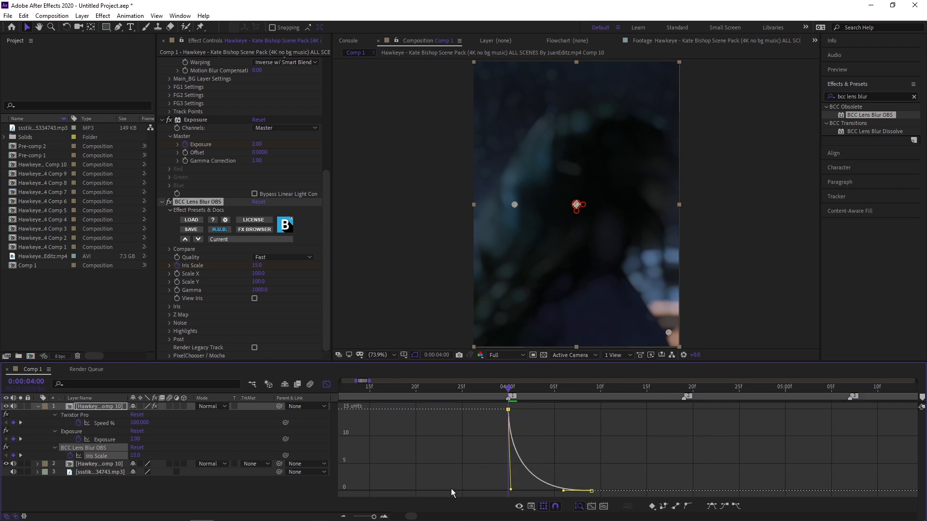
{"action": "left_click", "coordinate": [326, 385]}
{"action": "left_click", "coordinate": [397, 387]}
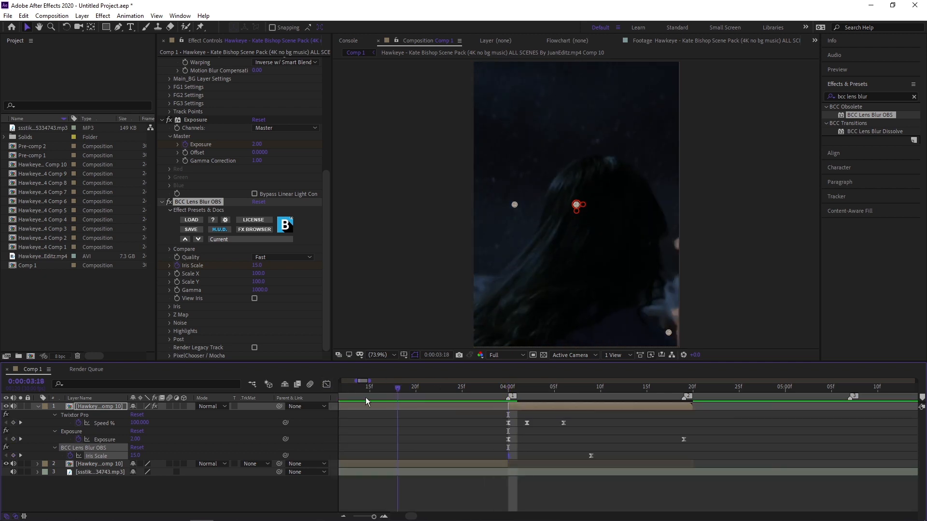
Step: Play and scrub the eased lens blur transition around marker 1, stopping the playhead at 0:00:04:06
{"action": "left_click_drag", "start_coordinate": [366, 398], "coordinate": [322, 401]}
{"action": "key", "text": "space"}
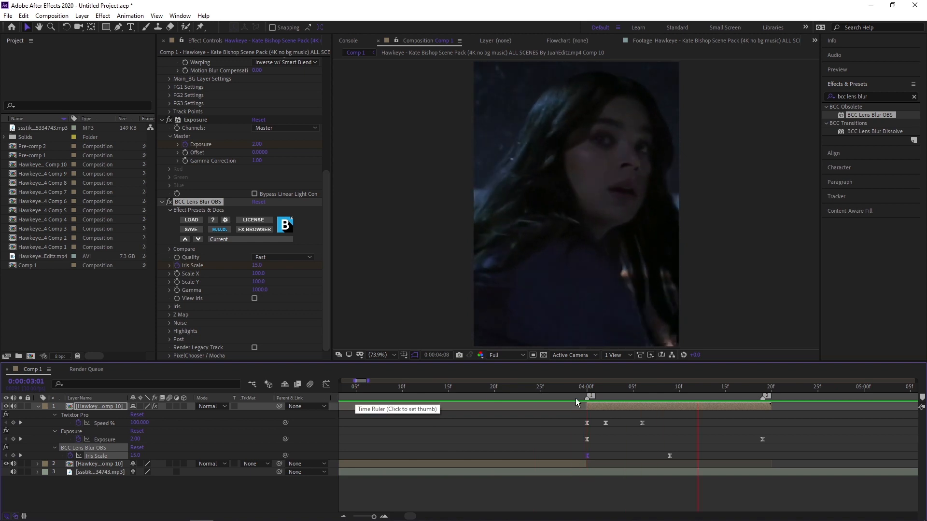
{"action": "key", "text": "space"}
{"action": "left_click", "coordinate": [584, 387]}
{"action": "key", "text": "space"}
{"action": "key", "text": "space"}
{"action": "left_click", "coordinate": [595, 384]}
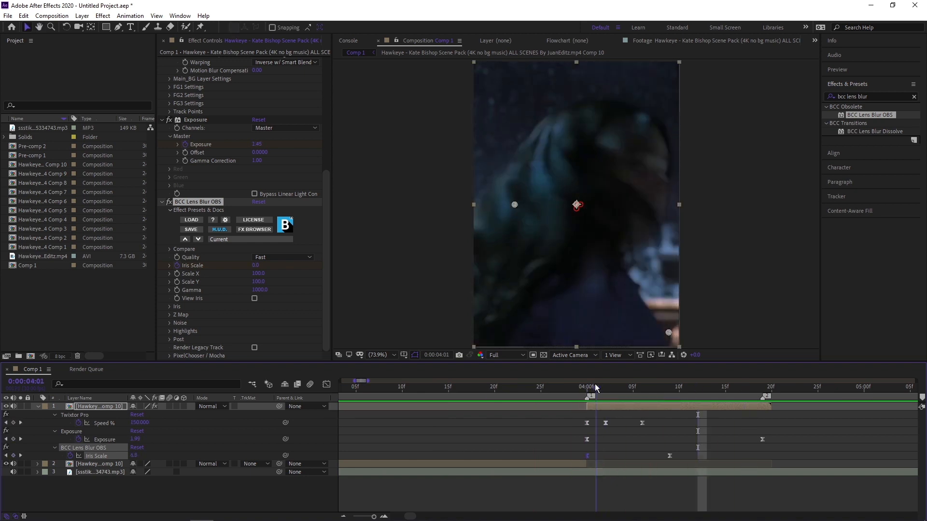
{"action": "key", "text": "space"}
{"action": "left_click_drag", "start_coordinate": [595, 385], "coordinate": [640, 399]}
{"action": "key", "text": "space"}
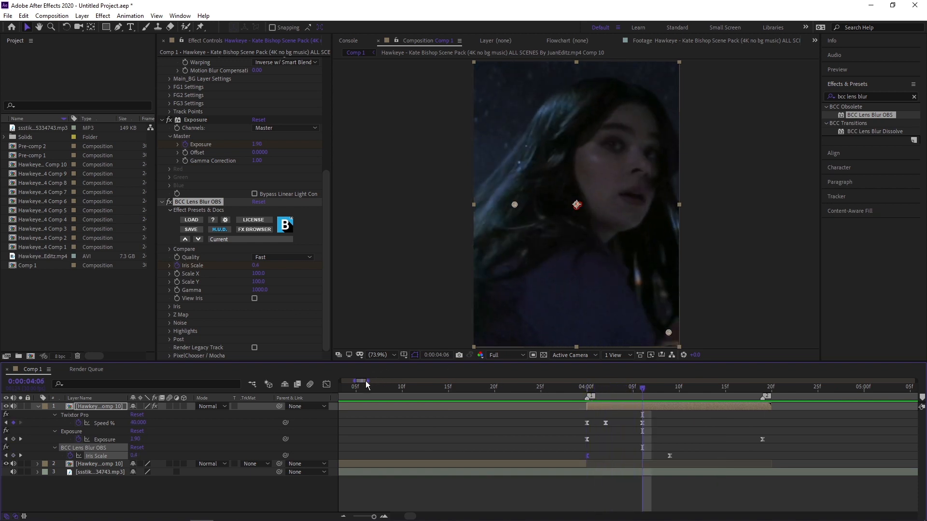
Step: Move the second Iris Scale keyframe to about 0:00:04:12 so the blur lasts longer, and replay the transition
{"action": "left_click_drag", "start_coordinate": [366, 384], "coordinate": [369, 384]}
{"action": "left_click_drag", "start_coordinate": [462, 459], "coordinate": [612, 469]}
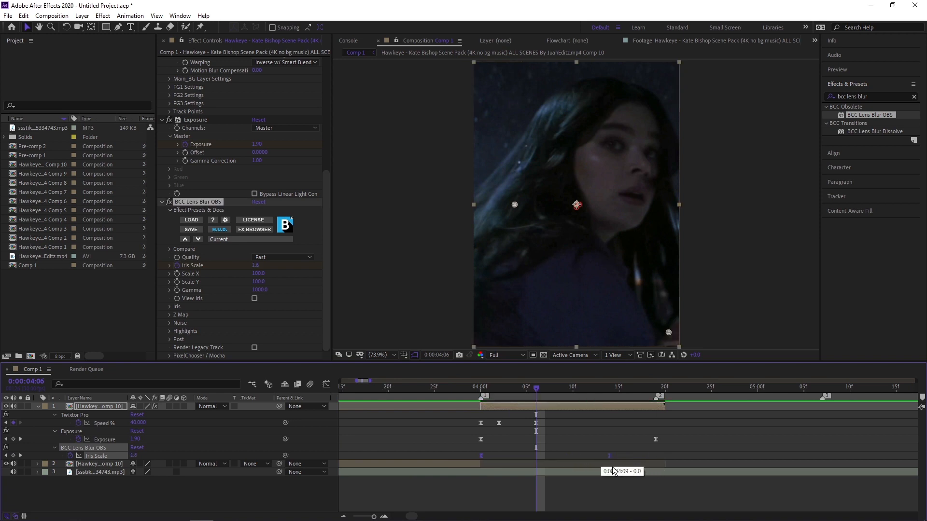
{"action": "left_click_drag", "start_coordinate": [490, 393], "coordinate": [457, 390]}
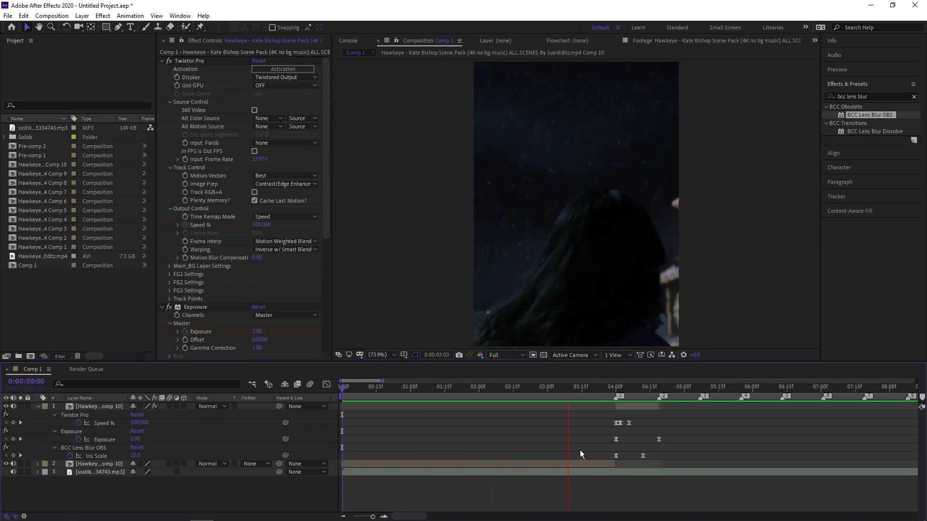
Step: Collapse layer 1's properties and fade layer 2 in from black with Opacity keyframes at 0:00:00:00 and about 0:00:00:13
{"action": "left_click_drag", "start_coordinate": [614, 390], "coordinate": [374, 380]}
{"action": "left_click", "coordinate": [38, 407]}
{"action": "left_click", "coordinate": [366, 413]}
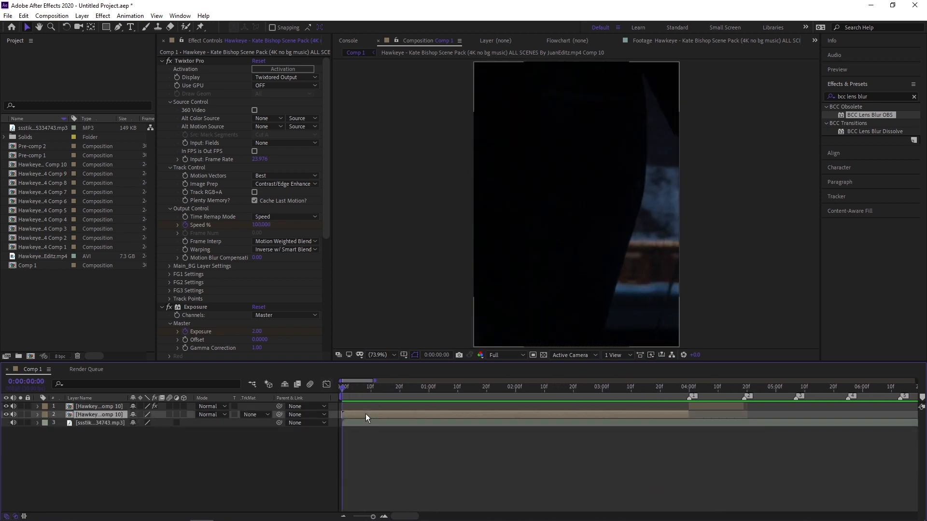
{"action": "key", "text": "t"}
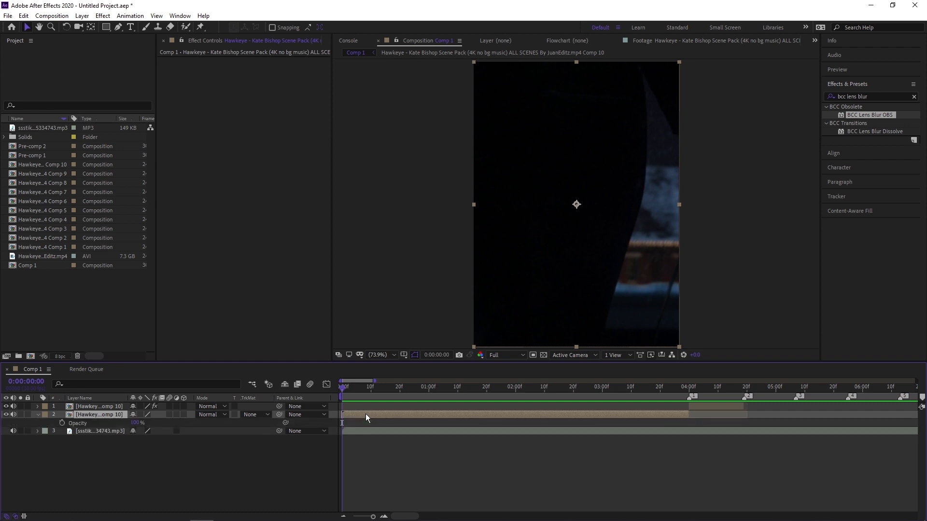
{"action": "left_click", "coordinate": [62, 423]}
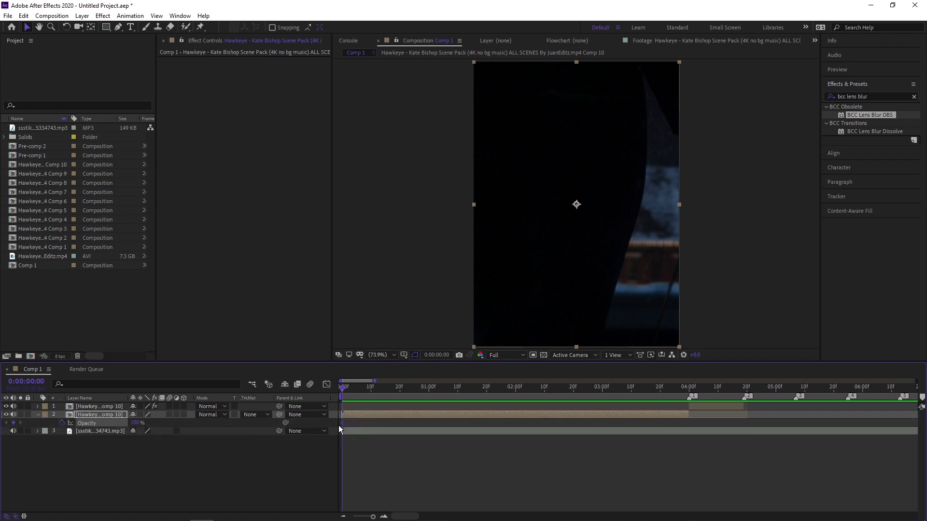
{"action": "left_click", "coordinate": [342, 423]}
{"action": "left_click_drag", "start_coordinate": [343, 424], "coordinate": [379, 424]}
{"action": "left_click", "coordinate": [192, 479]}
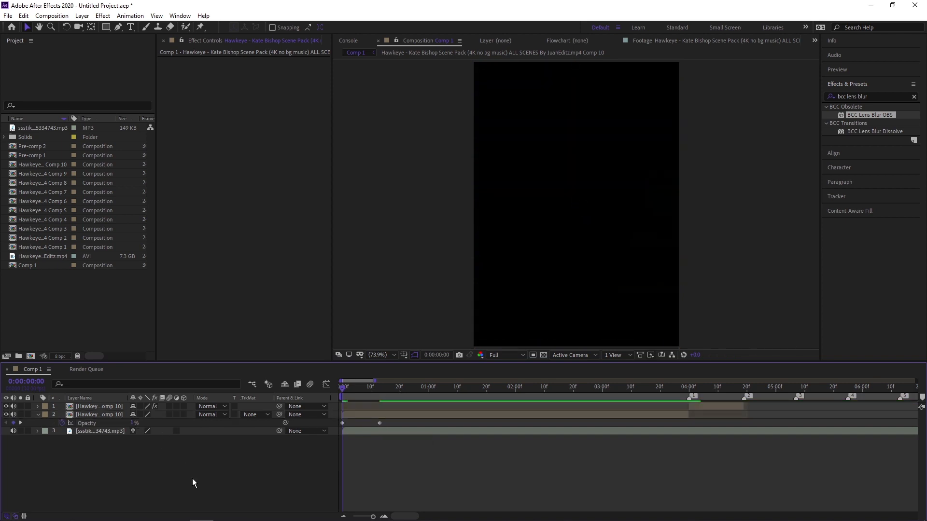
Step: Fade layer 2 down with Opacity keyframes of 100% at 0:00:03:12 and 30% at 0:00:04:00, and preview the fade
{"action": "key", "text": "space"}
{"action": "left_click", "coordinate": [667, 414]}
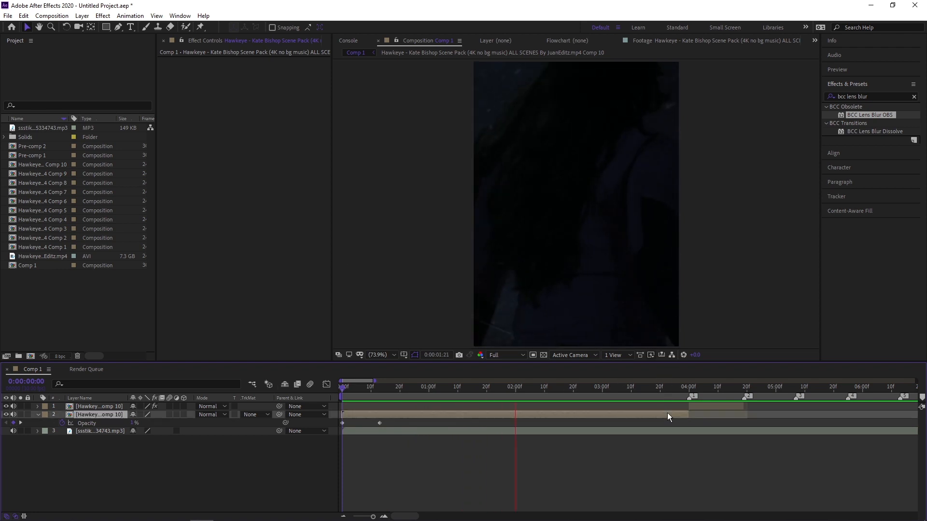
{"action": "key", "text": "space"}
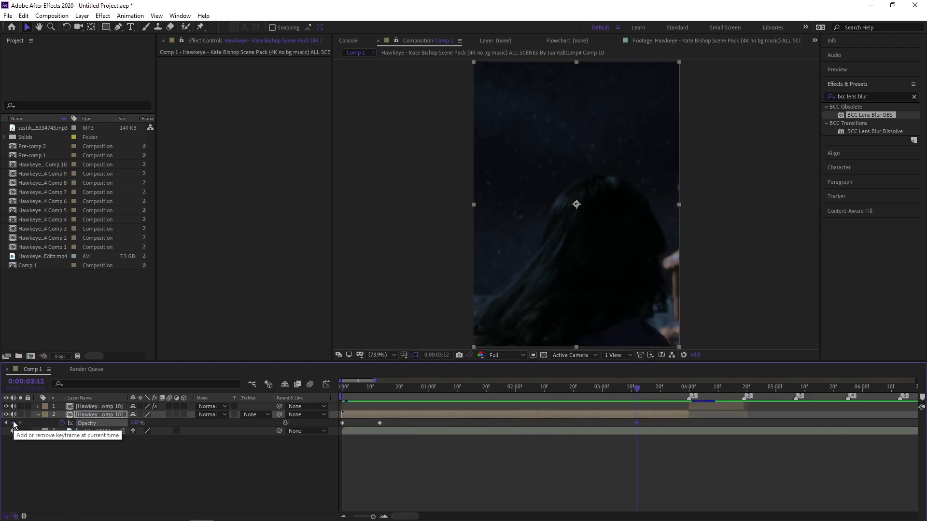
{"action": "left_click", "coordinate": [689, 392]}
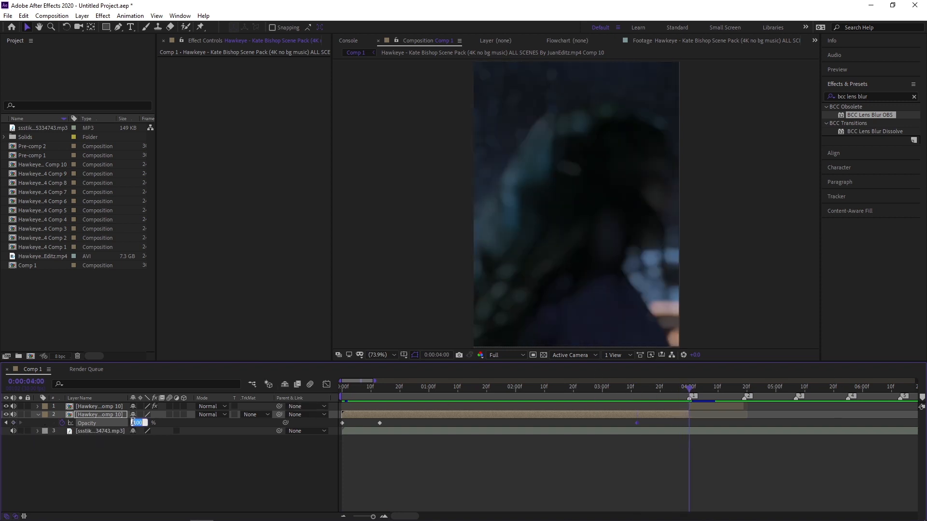
{"action": "key", "text": "Return"}
{"action": "left_click_drag", "start_coordinate": [612, 392], "coordinate": [598, 392]}
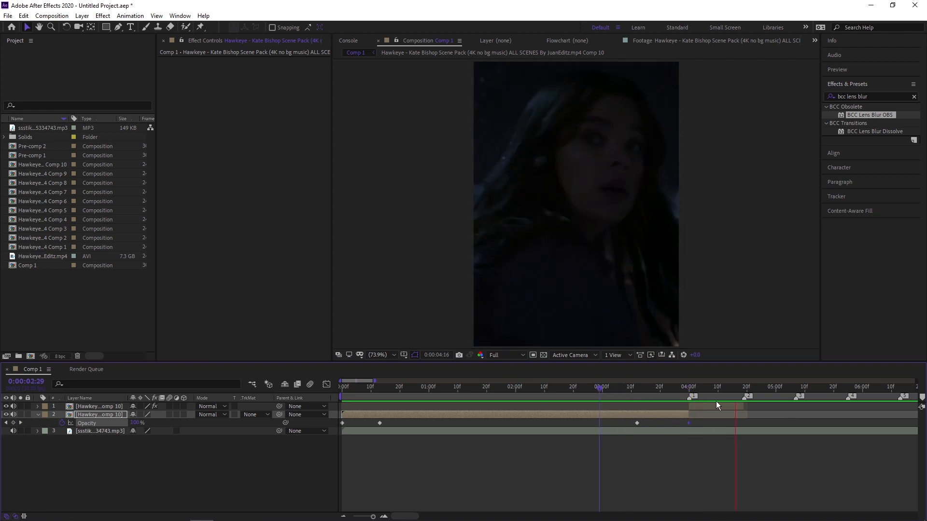
{"action": "left_click", "coordinate": [636, 392]}
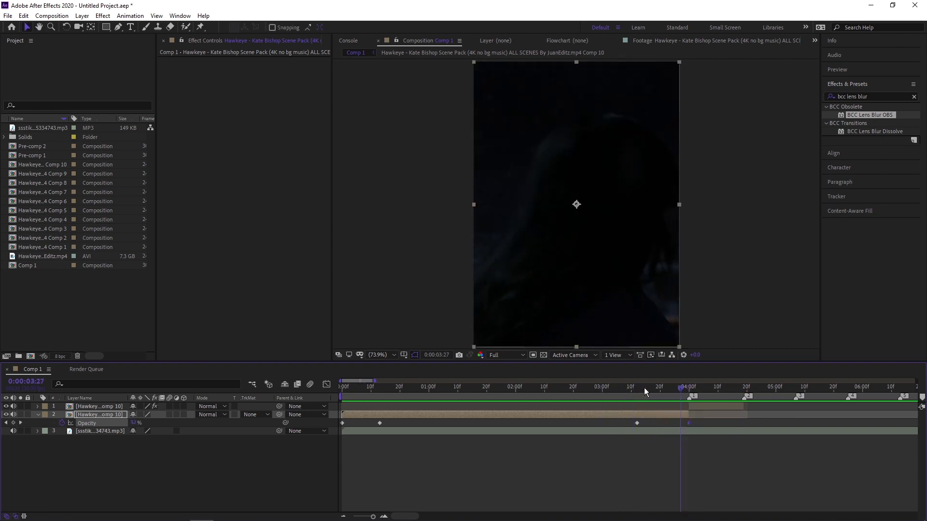
{"action": "left_click", "coordinate": [670, 388]}
{"action": "left_click_drag", "start_coordinate": [670, 389], "coordinate": [681, 390]}
Step: Shift the audio layer to start at about 0:00:00:02 and preview the composition from the beginning
{"action": "left_click", "coordinate": [682, 430]}
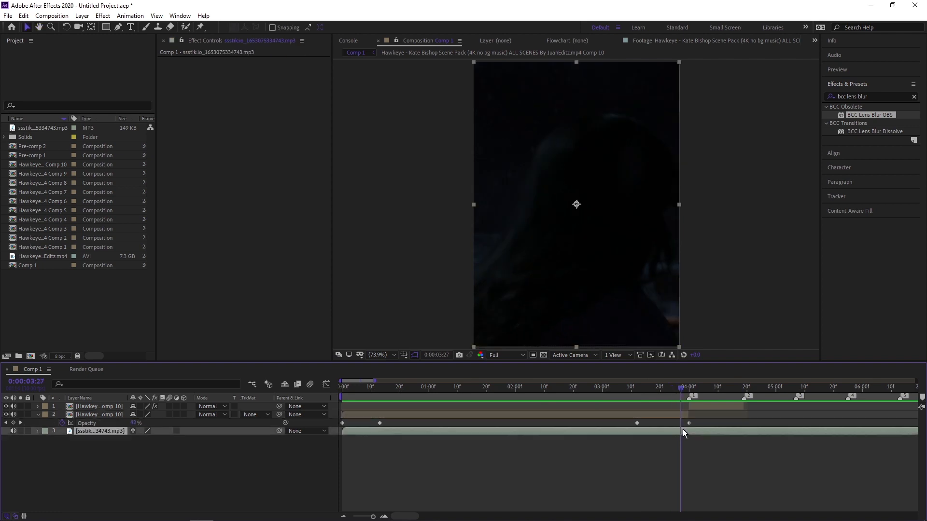
{"action": "left_click", "coordinate": [640, 393]}
{"action": "key", "text": "space"}
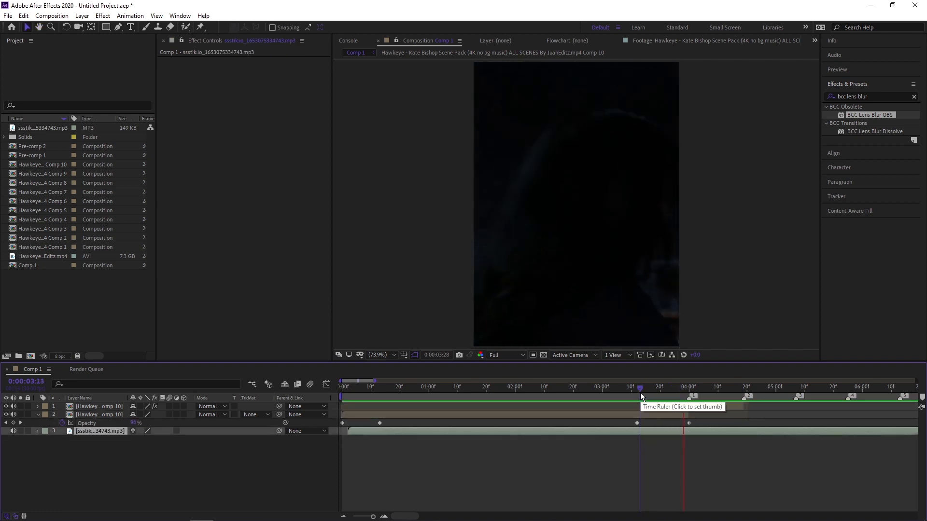
{"action": "key", "text": "Home"}
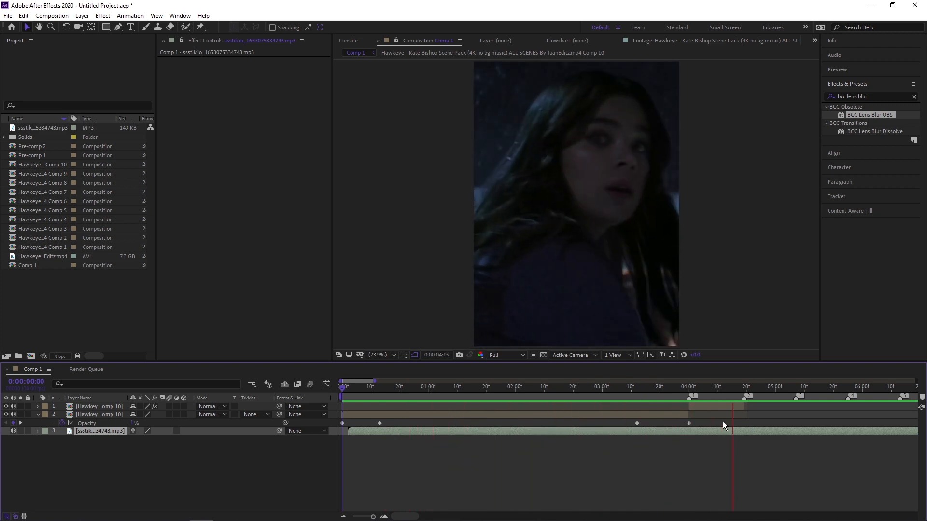
Step: Starting at 0:00:04:19, place Hawkeye footage clips at markers 2 through 5, choosing a different source scene for each
{"action": "left_click", "coordinate": [670, 394]}
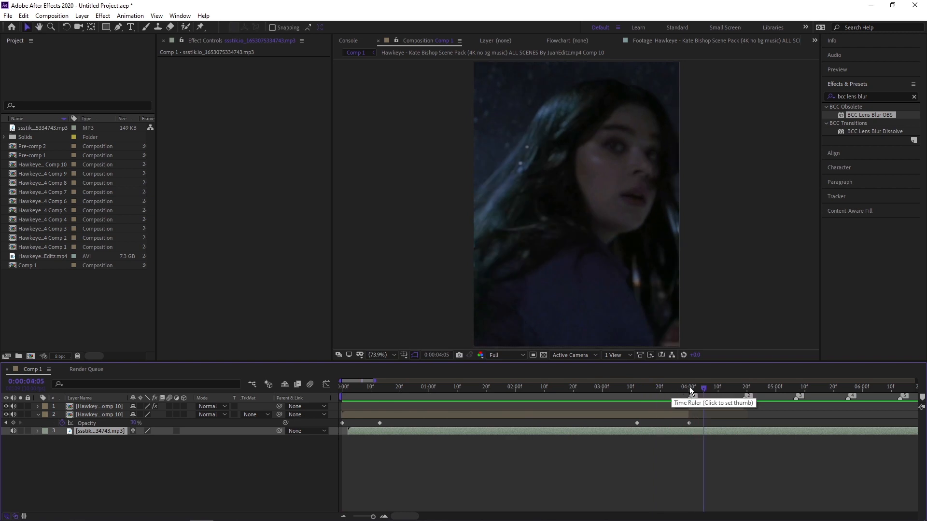
{"action": "mouse_move", "coordinate": [733, 396]}
{"action": "left_mouse_down"}
{"action": "mouse_move", "coordinate": [339, 393]}
{"action": "mouse_move", "coordinate": [744, 396]}
{"action": "left_mouse_up"}
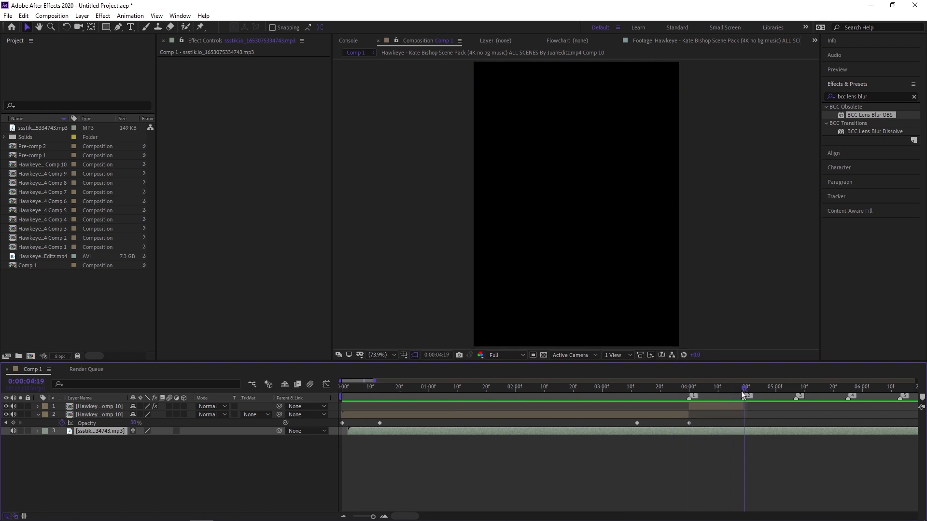
{"action": "left_click_drag", "start_coordinate": [374, 381], "coordinate": [408, 389]}
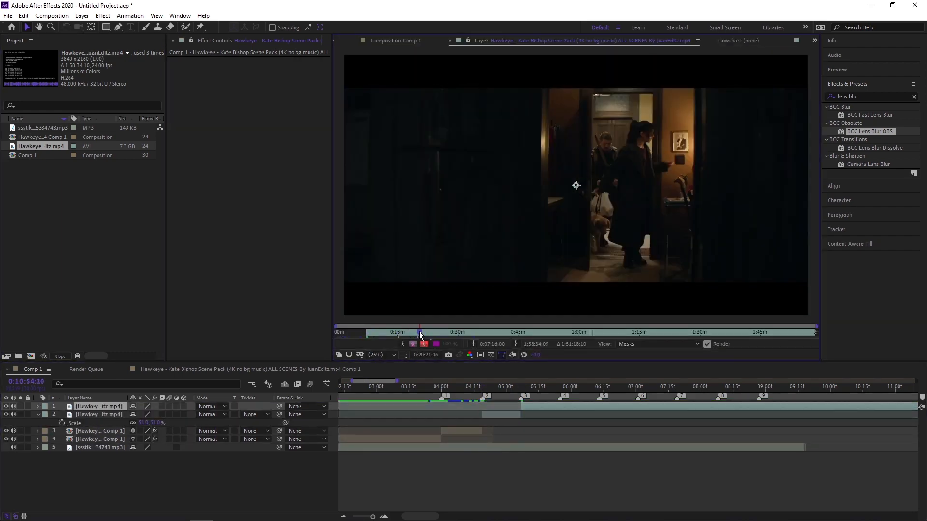
{"action": "left_click_drag", "start_coordinate": [420, 335], "coordinate": [428, 335]}
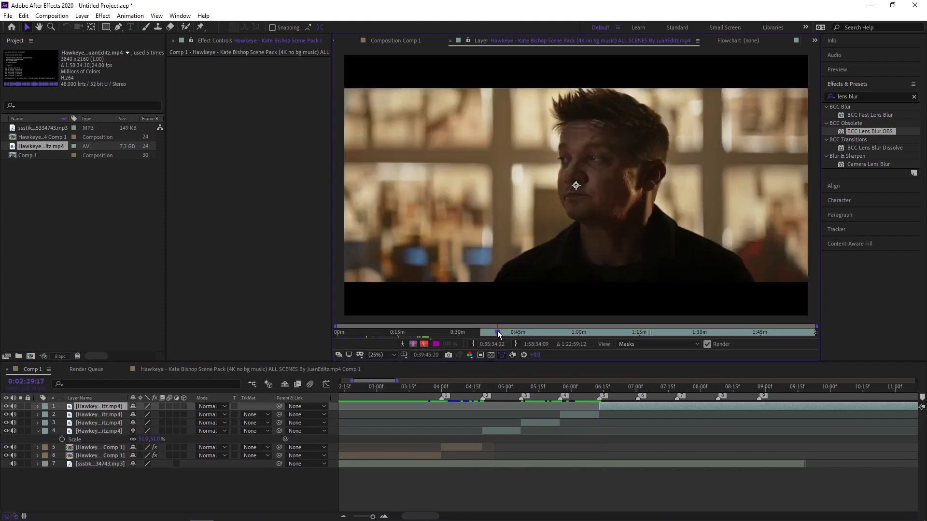
{"action": "left_click_drag", "start_coordinate": [497, 331], "coordinate": [528, 335]}
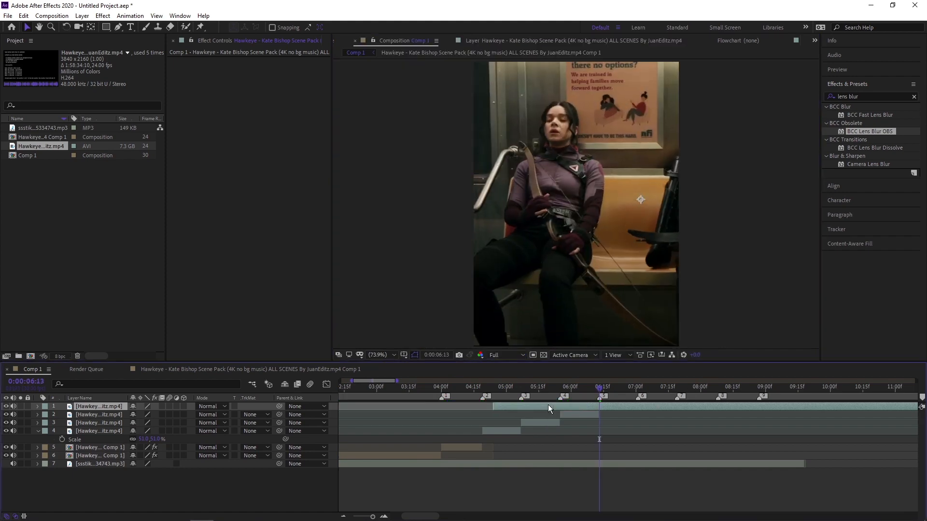
{"action": "left_click_drag", "start_coordinate": [548, 404], "coordinate": [657, 405]}
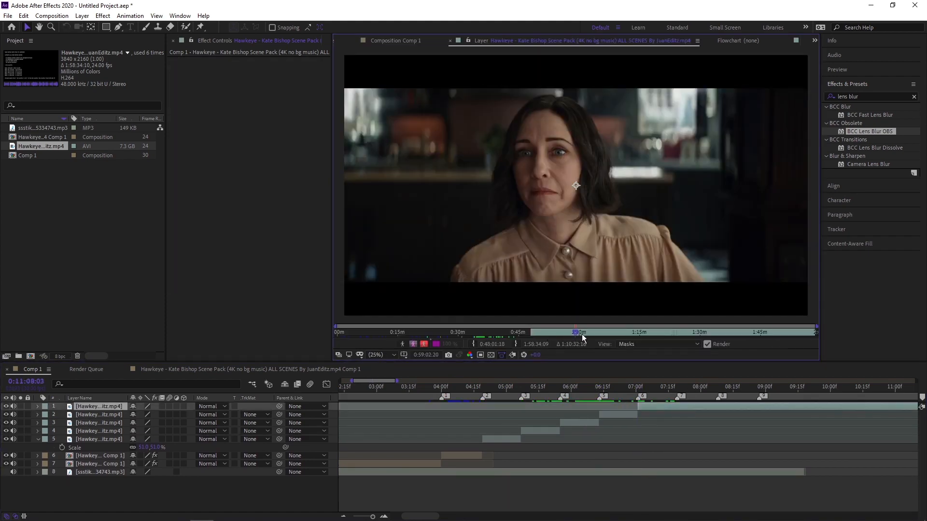
Step: Place Hawkeye footage clips with different scenes at markers 6 through 9, ending the last clip near the end of the audio
{"action": "left_click_drag", "start_coordinate": [581, 334], "coordinate": [633, 331]}
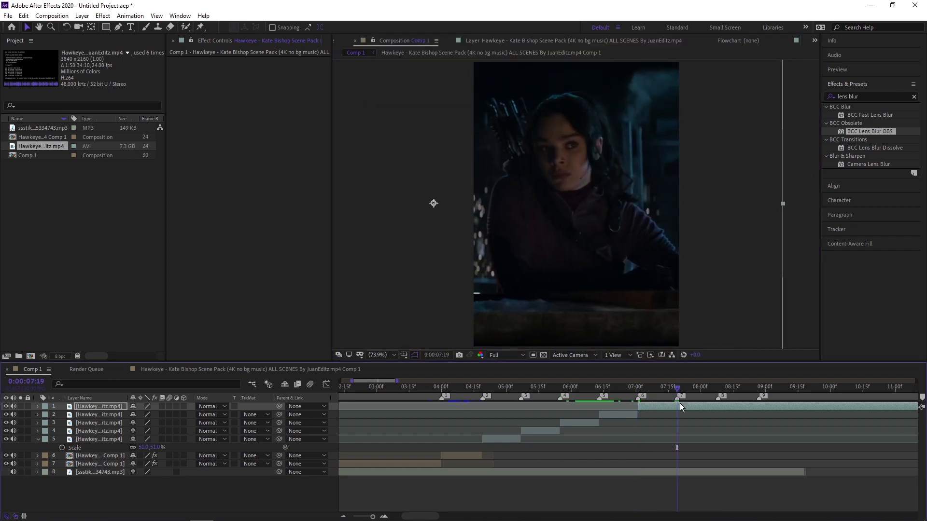
{"action": "left_click_drag", "start_coordinate": [682, 332], "coordinate": [728, 332]}
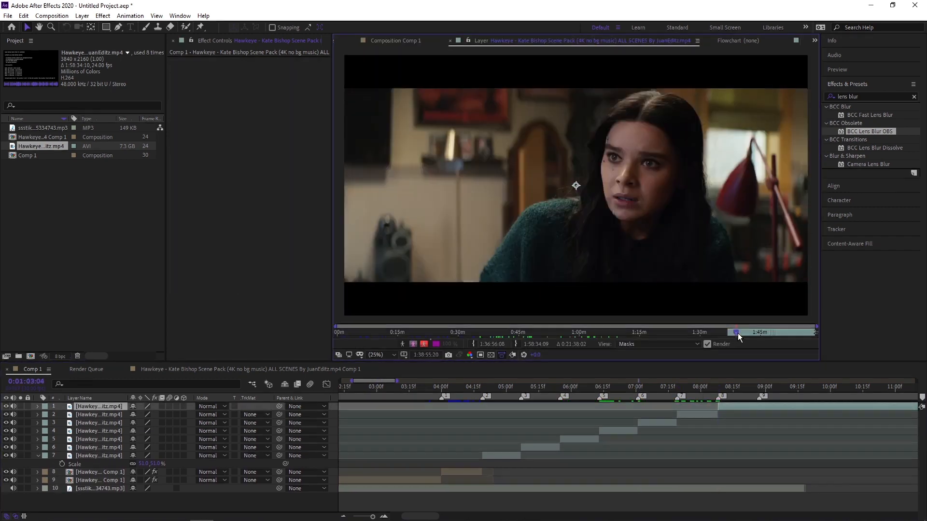
{"action": "left_click_drag", "start_coordinate": [738, 334], "coordinate": [746, 332]}
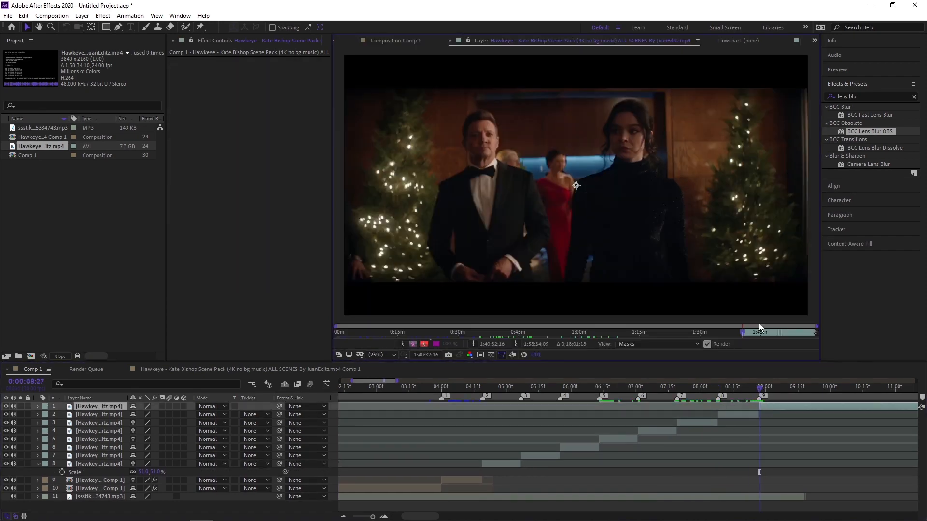
{"action": "left_click_drag", "start_coordinate": [759, 332], "coordinate": [754, 335]}
{"action": "left_click", "coordinate": [409, 41]}
{"action": "left_click_drag", "start_coordinate": [627, 407], "coordinate": [600, 406]}
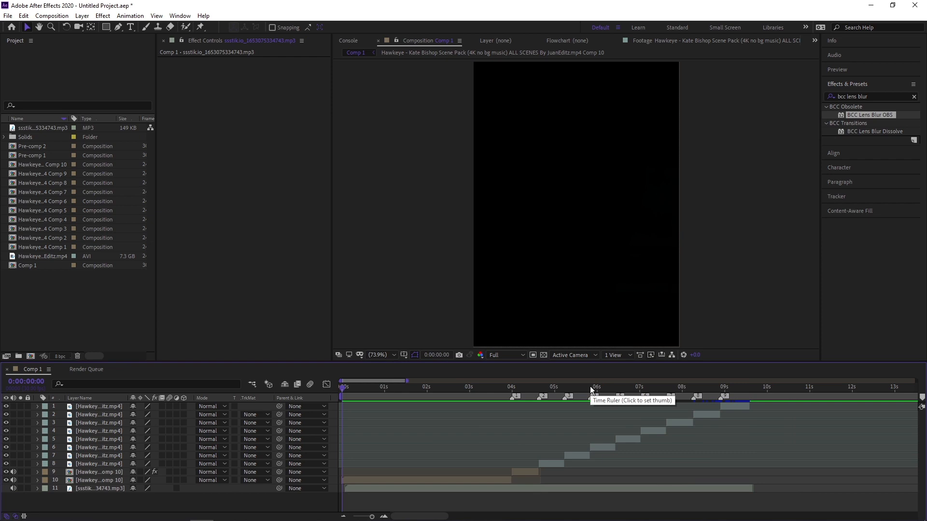
Step: Preview the clip sequence against the music from 0:00:03:07
{"action": "left_click_drag", "start_coordinate": [512, 387], "coordinate": [480, 387]}
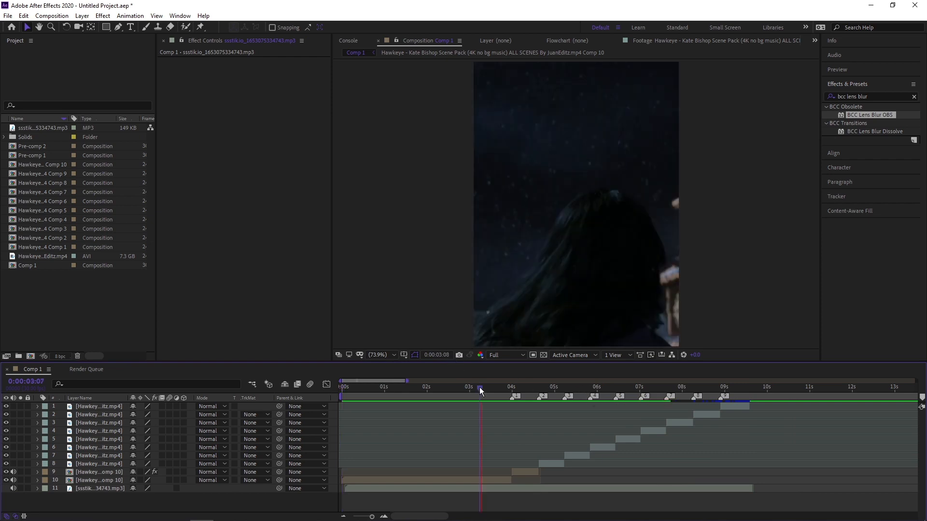
{"action": "key", "text": "space"}
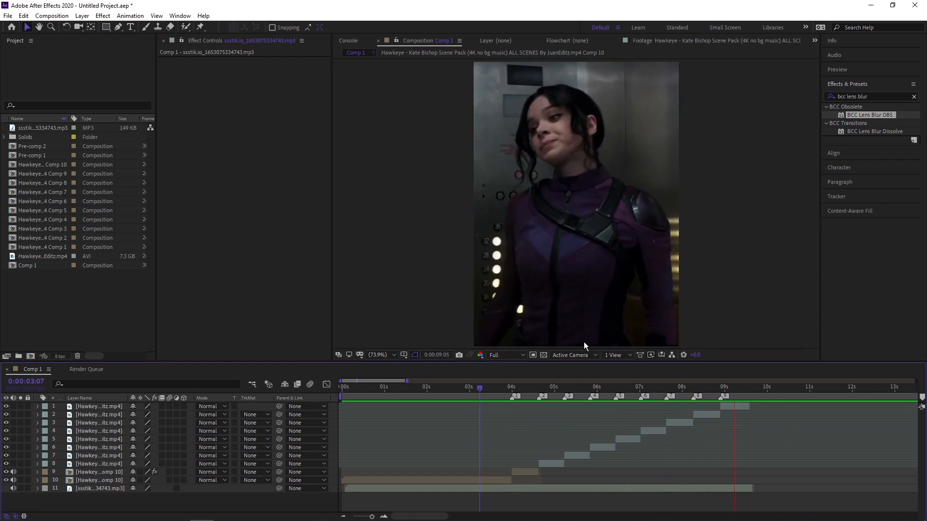
{"action": "key", "text": "space"}
Step: Pre-compose the clips at markers 2, 3 and 4 individually, moving all attributes into the new compositions and matching their durations
{"action": "left_click_drag", "start_coordinate": [561, 390], "coordinate": [538, 397]}
{"action": "left_click", "coordinate": [542, 461]}
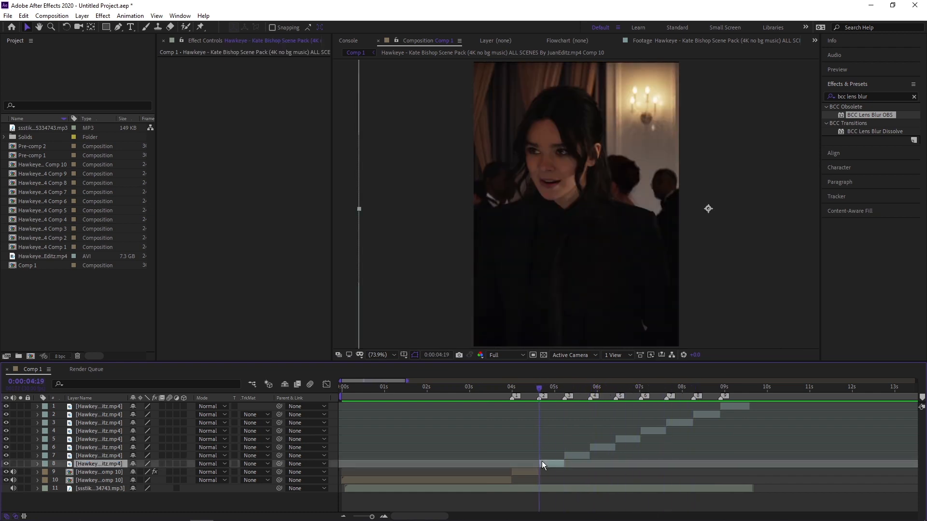
{"action": "key", "text": "ctrl+shift+c"}
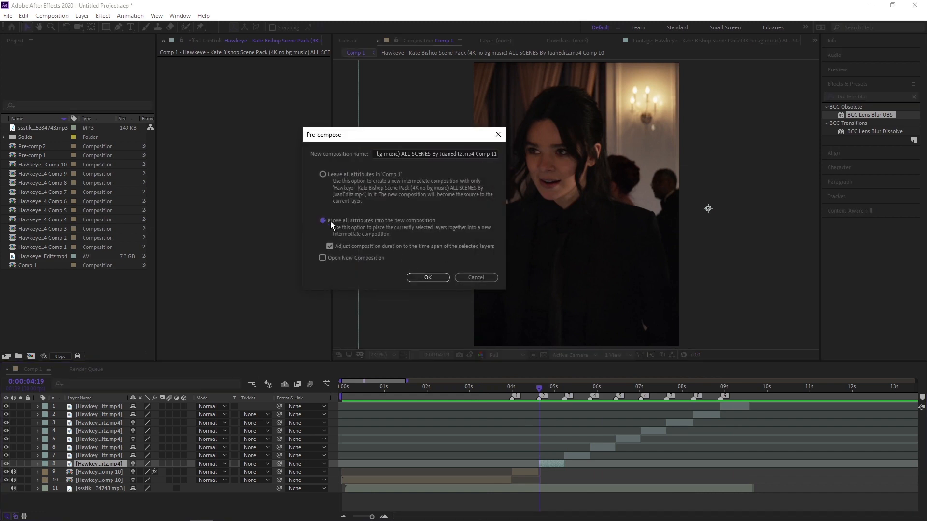
{"action": "left_click", "coordinate": [427, 277]}
{"action": "left_click", "coordinate": [575, 456]}
{"action": "key", "text": "ctrl+shift+c"}
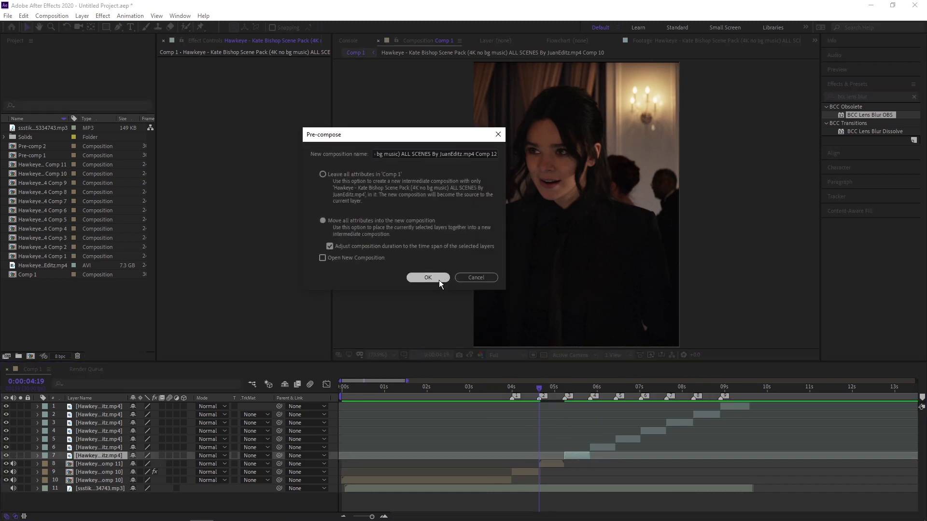
{"action": "left_click", "coordinate": [440, 280]}
{"action": "left_click", "coordinate": [598, 448]}
{"action": "key", "text": "ctrl+shift+c"}
{"action": "key", "text": "Return"}
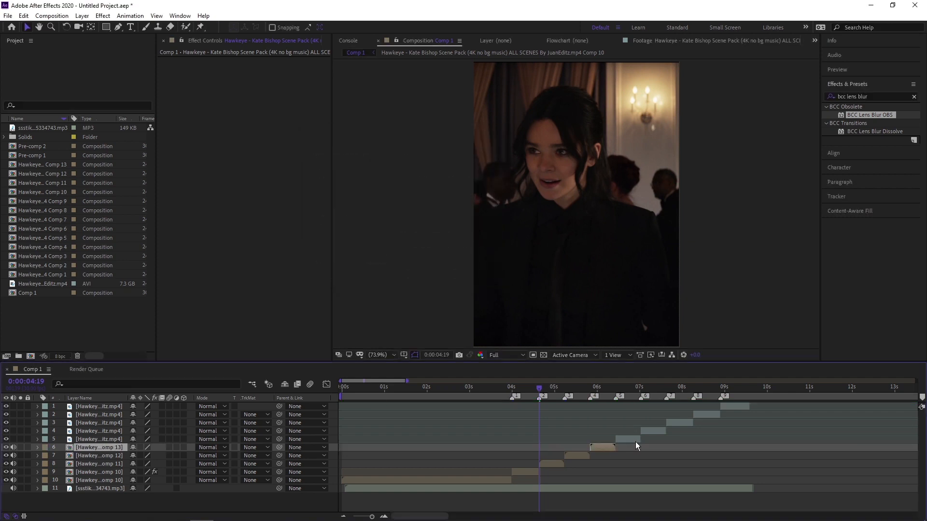
Step: Pre-compose the clips at markers 5, 6 and 7 individually, with all attributes moved into the new compositions
{"action": "left_click", "coordinate": [633, 440]}
{"action": "key", "text": "ctrl+shift+c"}
{"action": "left_click", "coordinate": [429, 278]}
{"action": "left_click", "coordinate": [651, 431]}
{"action": "key", "text": "ctrl+shift+c"}
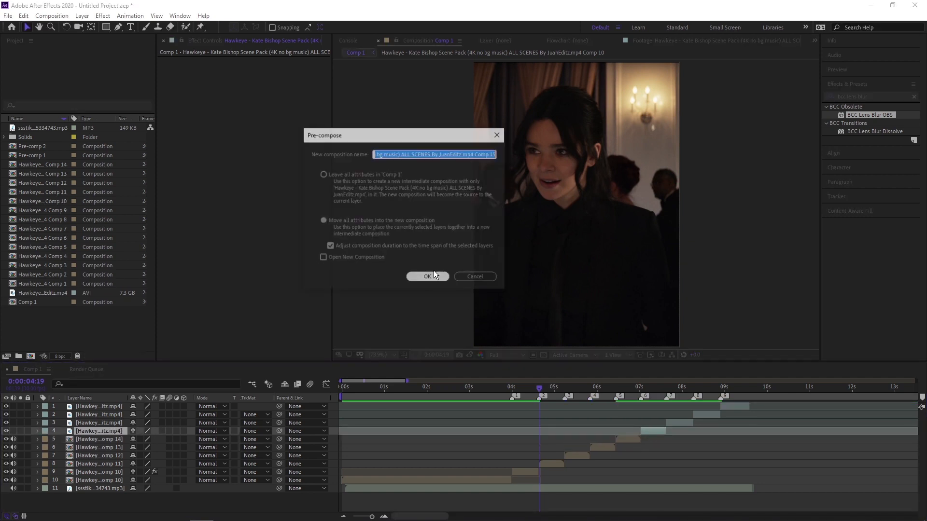
{"action": "left_click", "coordinate": [434, 274]}
{"action": "left_click", "coordinate": [677, 421]}
{"action": "key", "text": "ctrl+shift+c"}
{"action": "key", "text": "Return"}
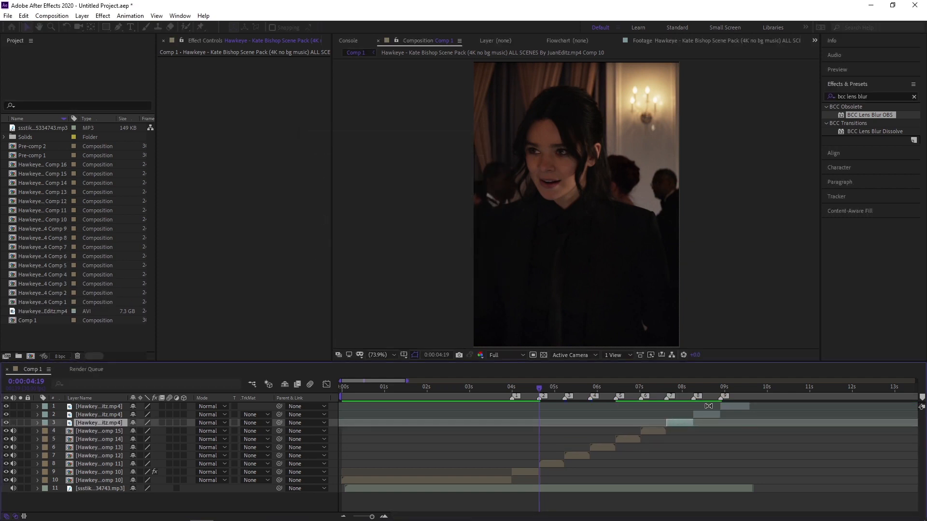
Step: Pre-compose the clips at markers 8 and 9 individually, with all attributes moved into the new compositions
{"action": "left_click", "coordinate": [706, 414]}
{"action": "key", "text": "ctrl+shift+c"}
{"action": "left_click", "coordinate": [416, 275]}
{"action": "left_click", "coordinate": [733, 407]}
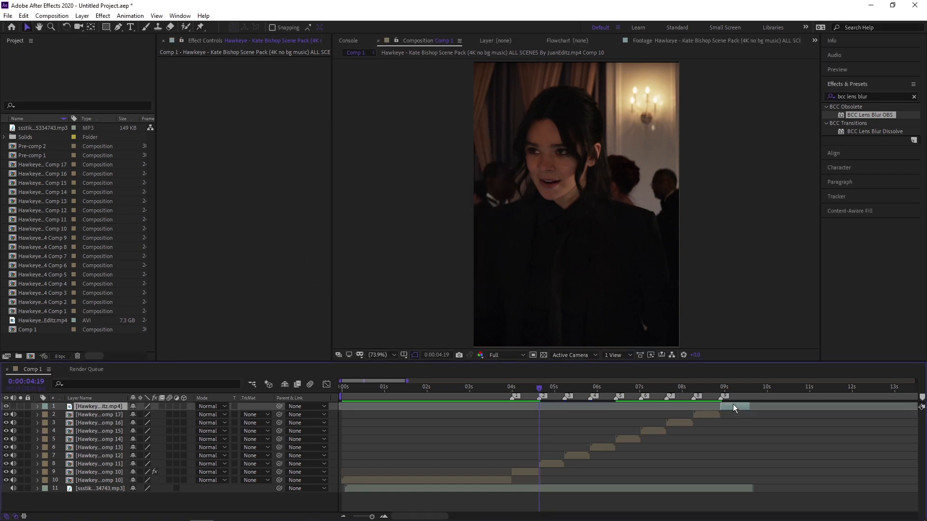
{"action": "key", "text": "ctrl+shift+c"}
{"action": "left_click", "coordinate": [428, 279]}
Step: Copy Twixtor Pro, Exposure and BCC Lens Blur OBS from the marker 1 clip to the start of the marker 2 clip at 0:00:04:19
{"action": "left_click_drag", "start_coordinate": [407, 382], "coordinate": [368, 381]}
{"action": "left_click_drag", "start_coordinate": [369, 382], "coordinate": [378, 383]}
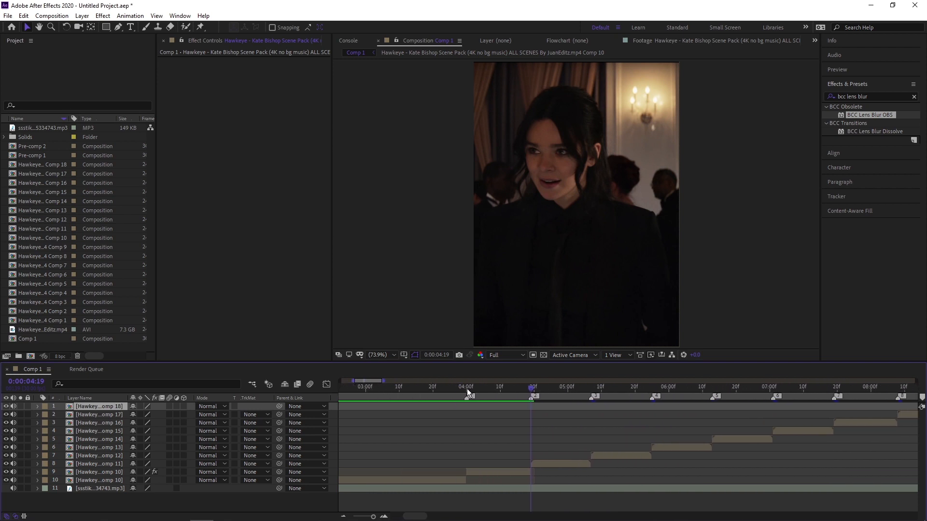
{"action": "left_click", "coordinate": [466, 388]}
{"action": "left_click", "coordinate": [488, 471]}
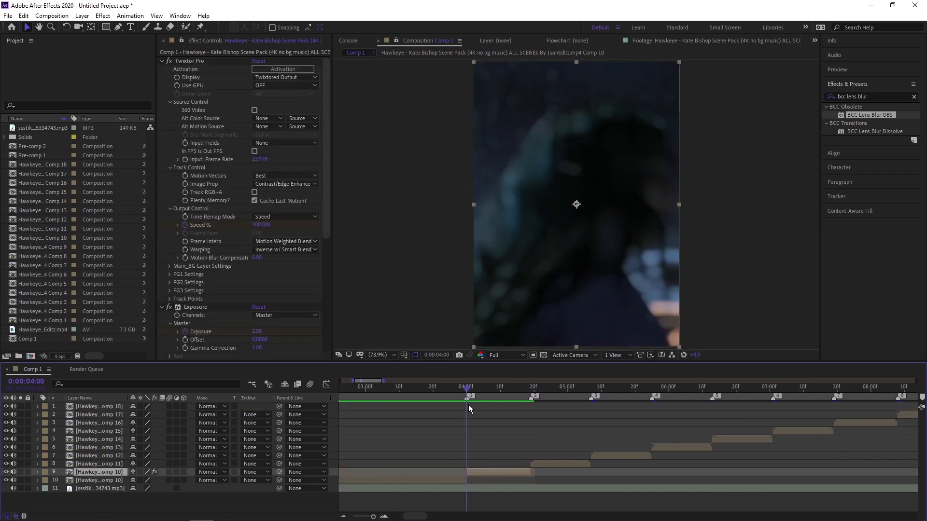
{"action": "left_click", "coordinate": [172, 86]}
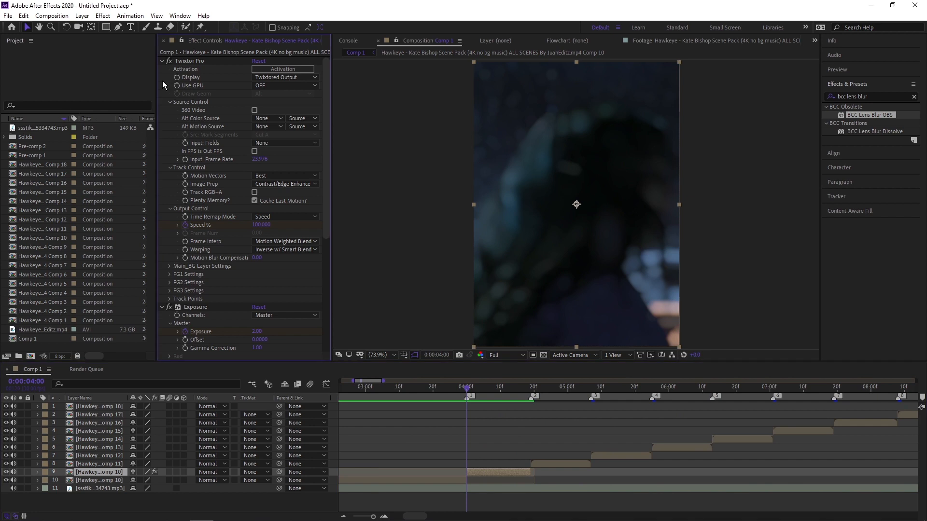
{"action": "key", "text": "ctrl+a"}
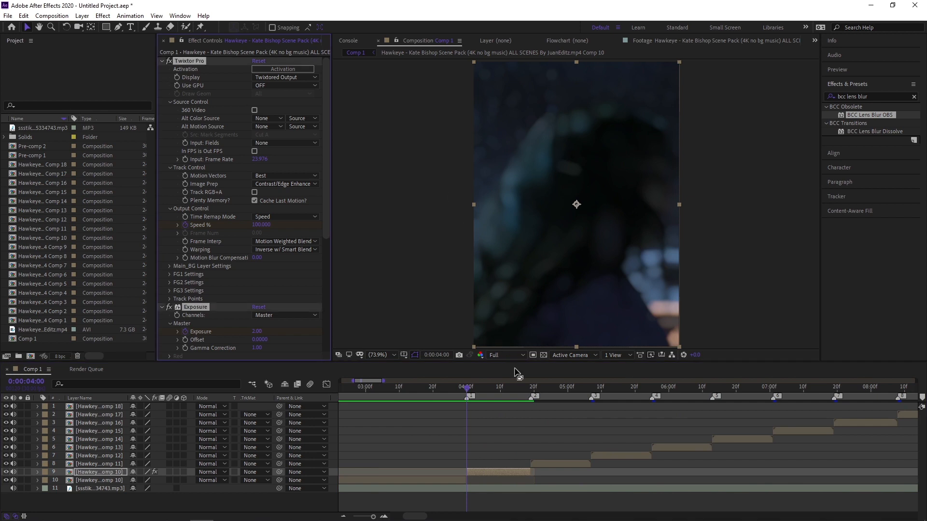
{"action": "left_click", "coordinate": [529, 389]}
{"action": "left_click", "coordinate": [553, 463]}
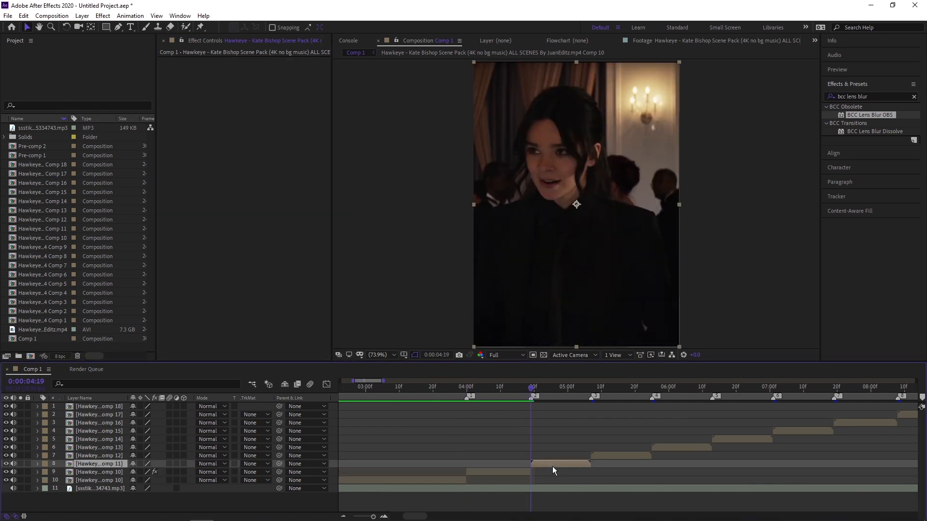
{"action": "key", "text": "ctrl+v"}
Step: Reveal the marker 2 clip's keyframes and move its last Exposure keyframe to the clip's end at 0:00:05:07
{"action": "key", "text": "equal"}
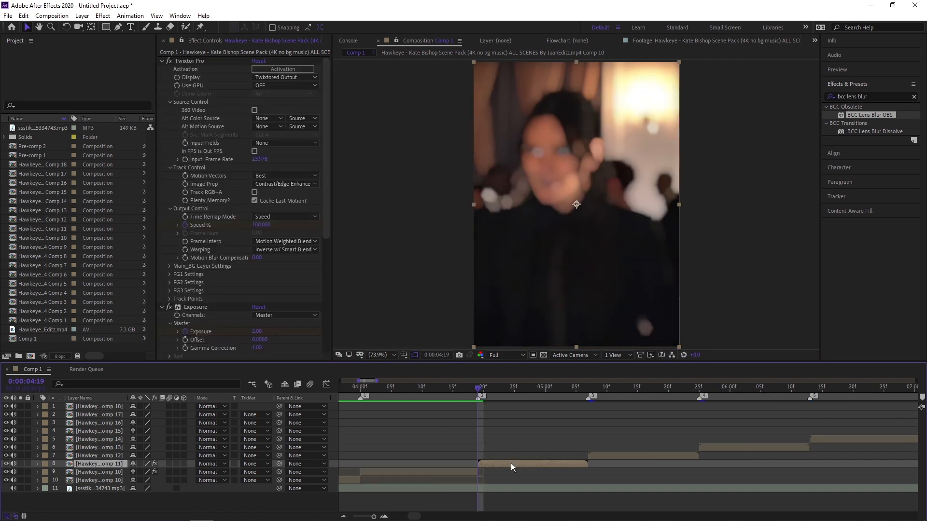
{"action": "key", "text": "u"}
{"action": "scroll", "coordinate": [511, 462], "scroll_direction": "down", "scroll_amount": 2}
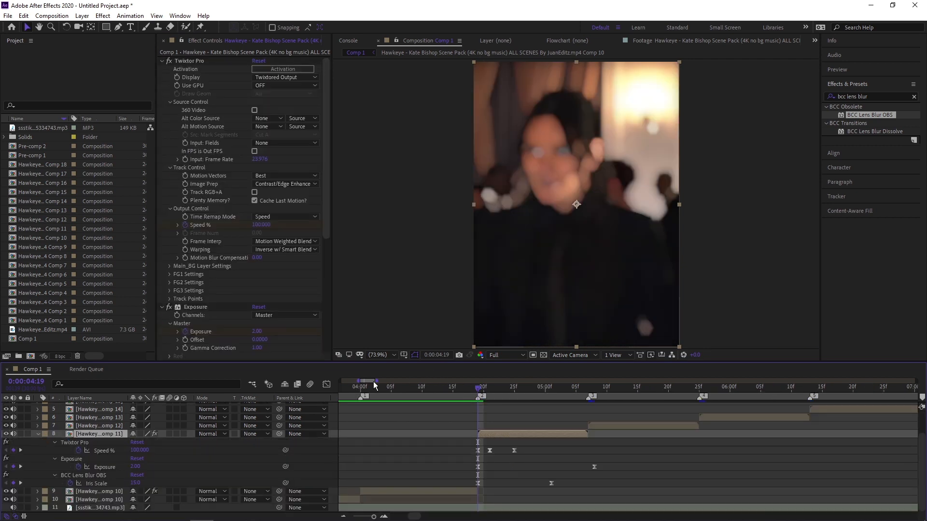
{"action": "key", "text": "equal"}
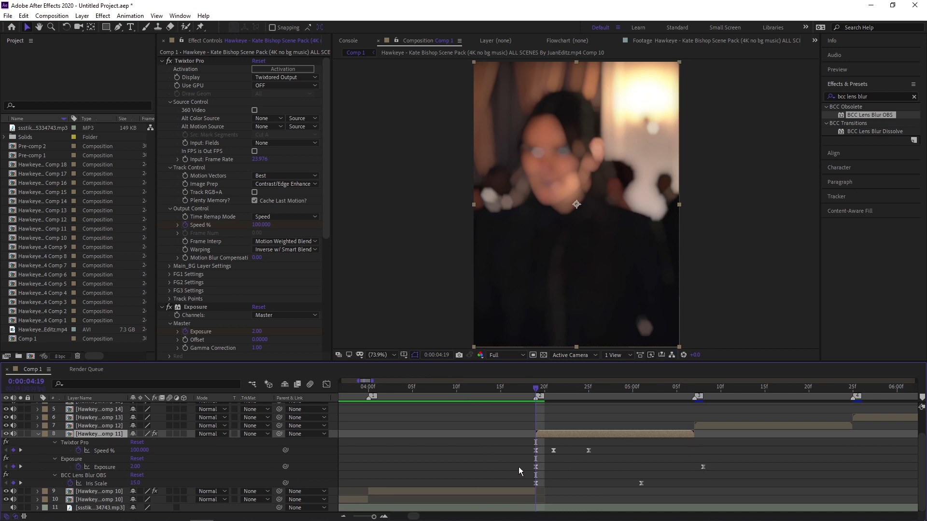
{"action": "left_click_drag", "start_coordinate": [515, 468], "coordinate": [694, 469]}
Step: Paste the copied effects onto the marker 3 clip at 0:00:05:07 and move its last Exposure keyframe to the clip's end at 0:00:05:25
{"action": "left_click_drag", "start_coordinate": [676, 394], "coordinate": [694, 393]}
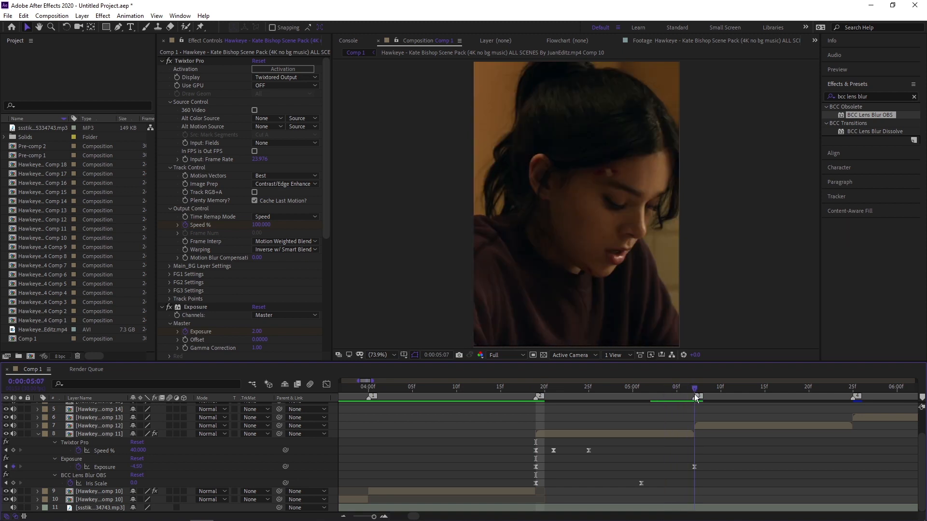
{"action": "left_click", "coordinate": [700, 426]}
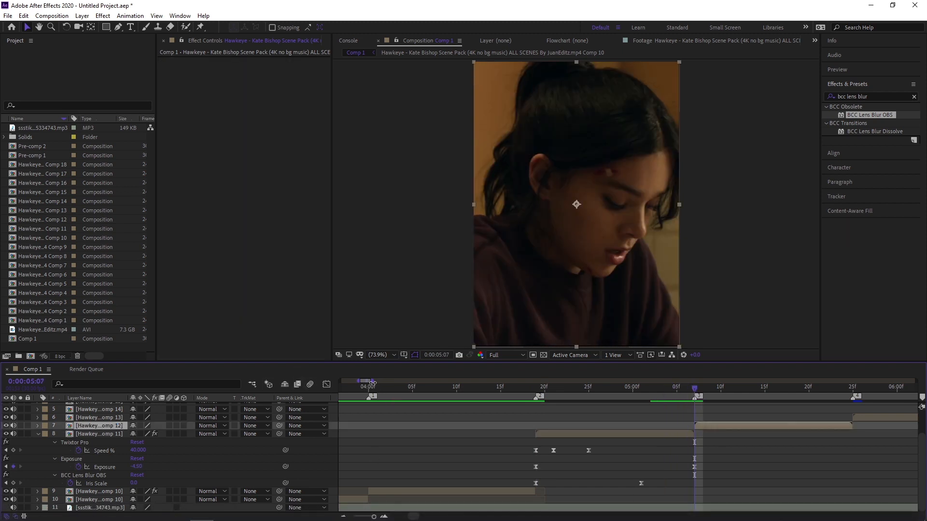
{"action": "left_click_drag", "start_coordinate": [365, 381], "coordinate": [370, 383]}
{"action": "key", "text": "ctrl+v"}
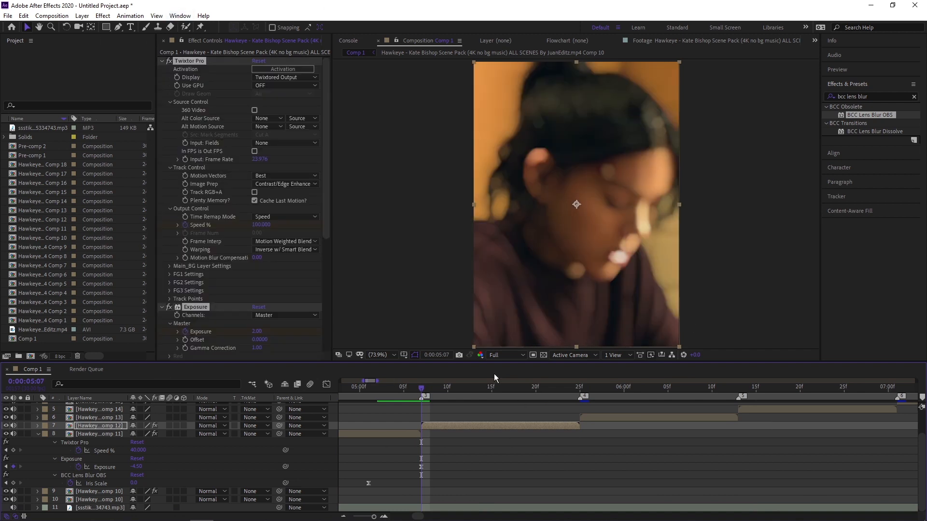
{"action": "left_click", "coordinate": [459, 427]}
{"action": "key", "text": "u"}
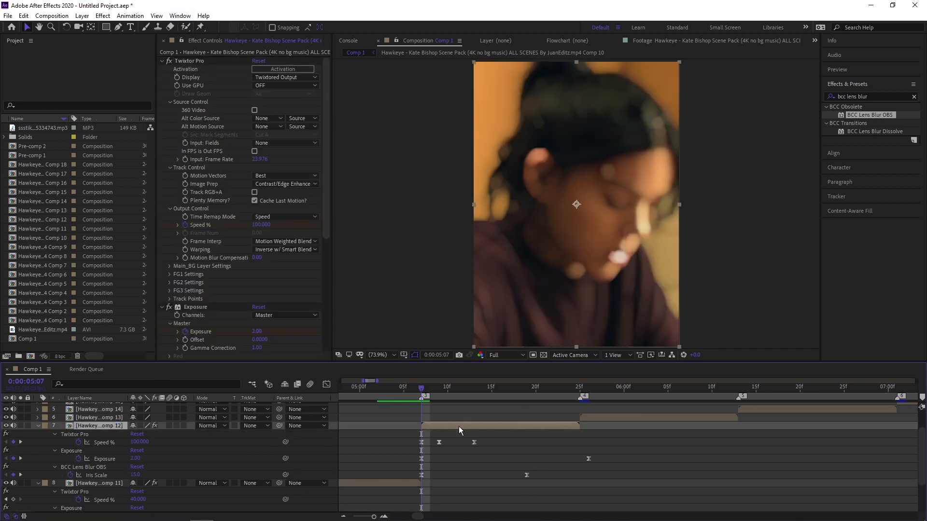
{"action": "left_click_drag", "start_coordinate": [407, 463], "coordinate": [581, 459]}
Step: Paste the copied effects at the start of the marker 4 clip and move its last Exposure keyframe to the clip's end
{"action": "key", "text": "4"}
{"action": "left_click", "coordinate": [592, 416]}
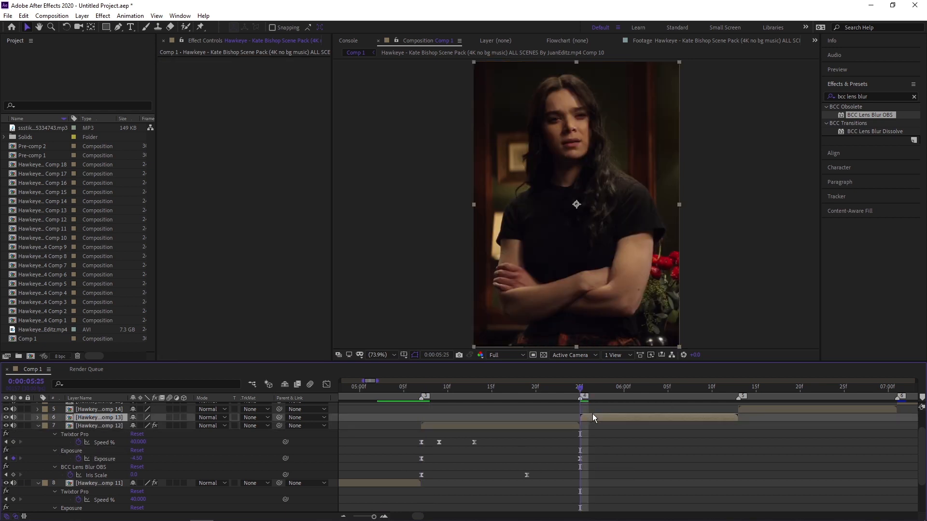
{"action": "key", "text": "ctrl+v"}
{"action": "left_click_drag", "start_coordinate": [368, 381], "coordinate": [370, 381]}
{"action": "key", "text": "u"}
{"action": "left_click_drag", "start_coordinate": [605, 451], "coordinate": [597, 452]}
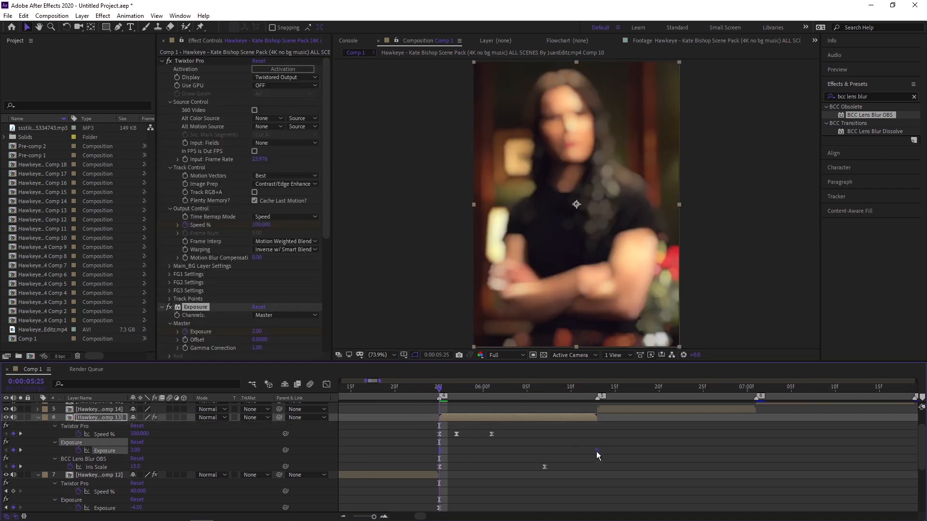
Step: Paste the copied effects at the start of the marker 5 clip and align its last Exposure keyframe with marker 6
{"action": "key", "text": "5"}
{"action": "left_click", "coordinate": [609, 410]}
{"action": "key", "text": "ctrl+v"}
{"action": "left_click_drag", "start_coordinate": [375, 381], "coordinate": [378, 380]}
{"action": "key", "text": "u"}
{"action": "scroll", "coordinate": [555, 454], "scroll_direction": "up", "scroll_amount": 1}
{"action": "left_click_drag", "start_coordinate": [555, 467], "coordinate": [546, 467]}
Step: Paste the copied effects onto the marker 6 clip at 0:00:07:01 and align its last Exposure keyframe with marker 7
{"action": "left_click", "coordinate": [546, 387]}
{"action": "left_click", "coordinate": [582, 426]}
{"action": "key", "text": "ctrl+v"}
{"action": "key", "text": "u"}
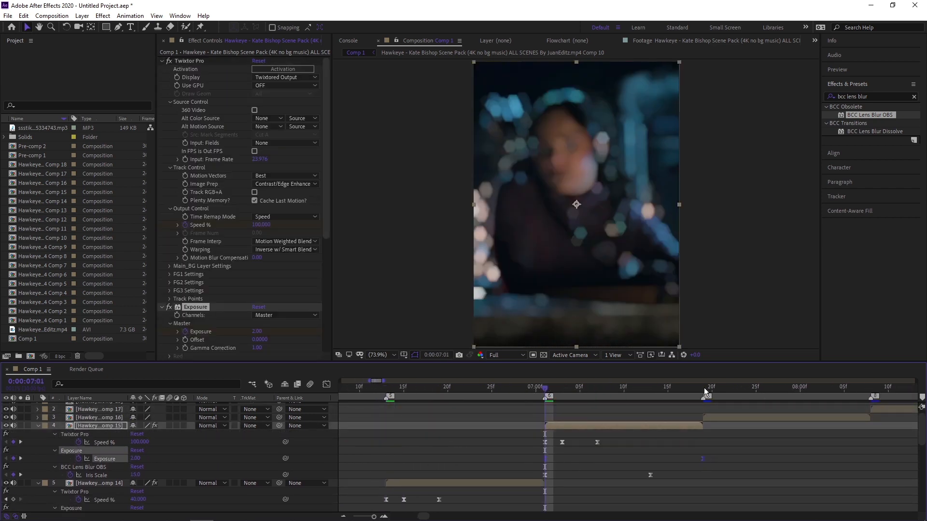
Step: Paste the copied effects at the starts of the marker 7 and 8 clips, with each last Exposure keyframe at its clip's end
{"action": "key", "text": "8"}
{"action": "left_click", "coordinate": [609, 410]}
{"action": "key", "text": "ctrl+v"}
{"action": "left_click_drag", "start_coordinate": [381, 381], "coordinate": [385, 381]}
{"action": "key", "text": "u"}
{"action": "left_click_drag", "start_coordinate": [563, 445], "coordinate": [370, 452]}
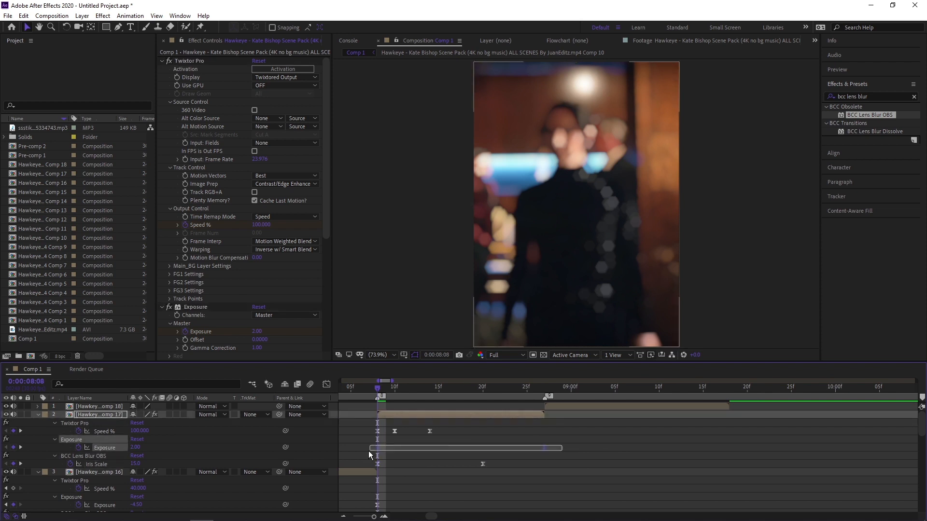
Step: Paste the copied effects onto the marker 9 clip at 0:00:08:27 and move its last Exposure keyframe to the clip's end
{"action": "key", "text": "9"}
{"action": "left_click", "coordinate": [555, 405]}
{"action": "key", "text": "ctrl+v"}
{"action": "key", "text": "u"}
{"action": "left_click_drag", "start_coordinate": [529, 437], "coordinate": [712, 441]}
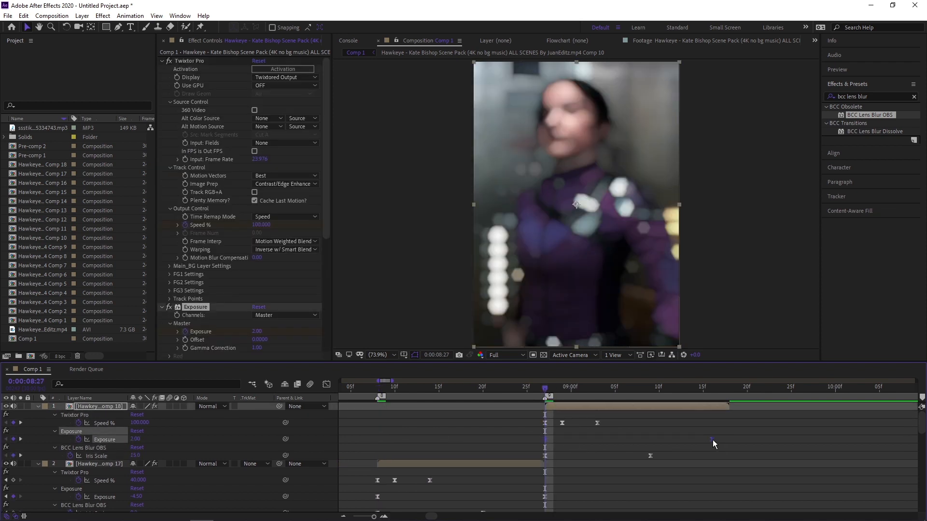
Step: Set the marker 9 clip's final Exposure keyframe to -12 for a fade to black
{"action": "left_click", "coordinate": [755, 436]}
{"action": "right_click", "coordinate": [729, 444]}
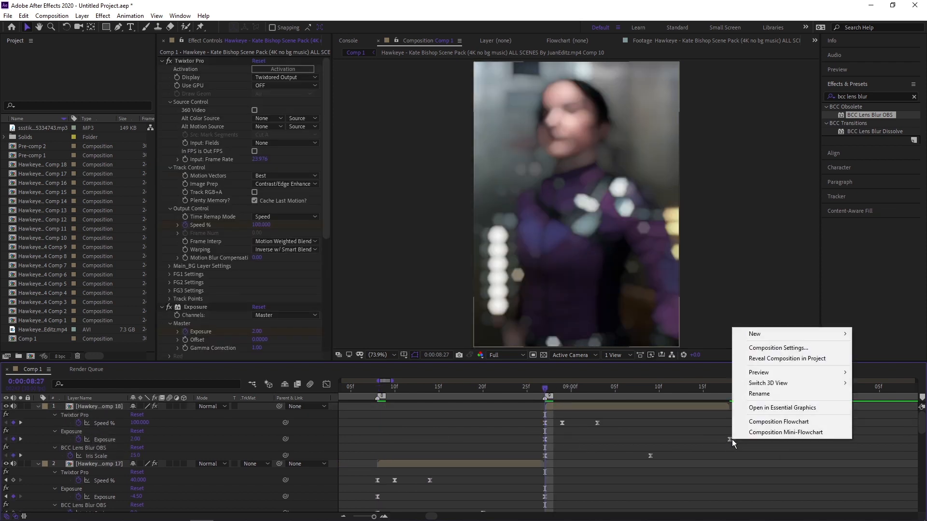
{"action": "right_click", "coordinate": [730, 439]}
{"action": "left_click", "coordinate": [746, 332]}
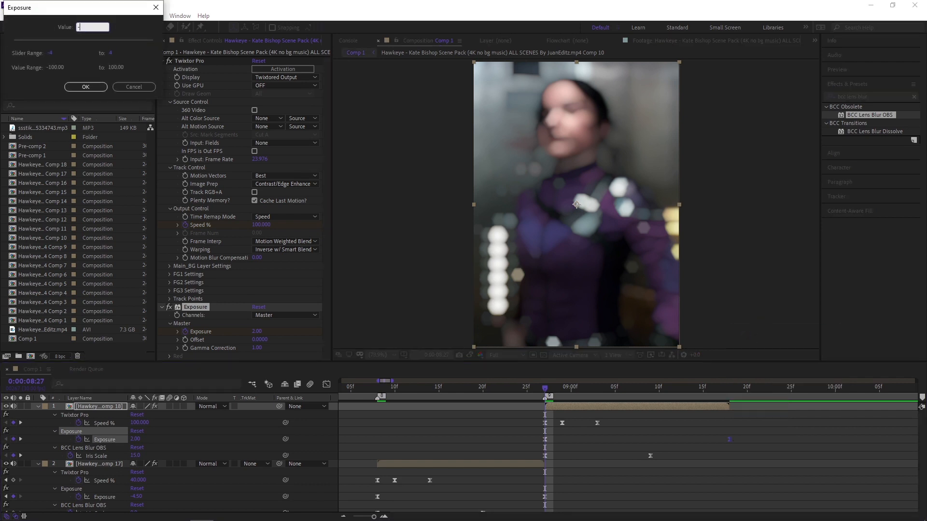
{"action": "key", "text": "Return"}
Step: Scrub the last clip's fade-out and preview the whole edit with the music from 0:00:00:00
{"action": "left_click", "coordinate": [684, 392]}
{"action": "left_click_drag", "start_coordinate": [684, 393], "coordinate": [712, 392]}
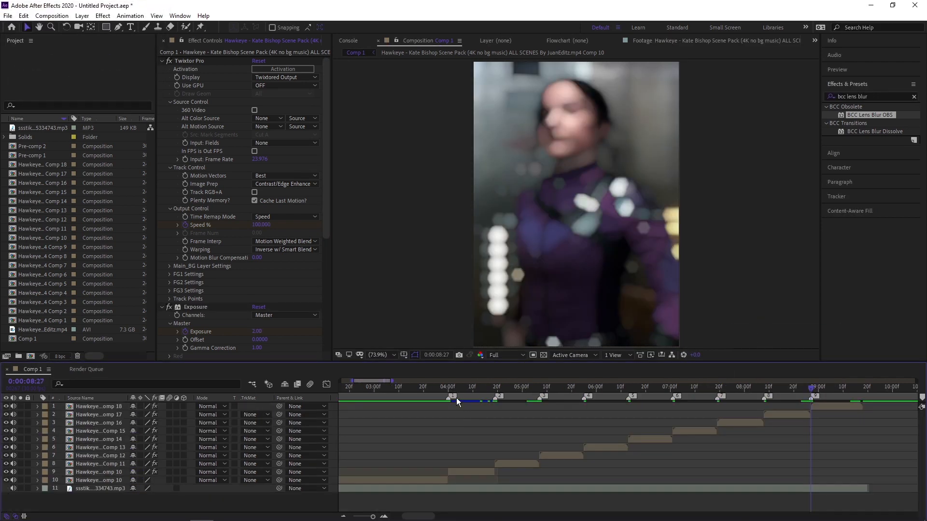
{"action": "left_click_drag", "start_coordinate": [457, 393], "coordinate": [227, 388]}
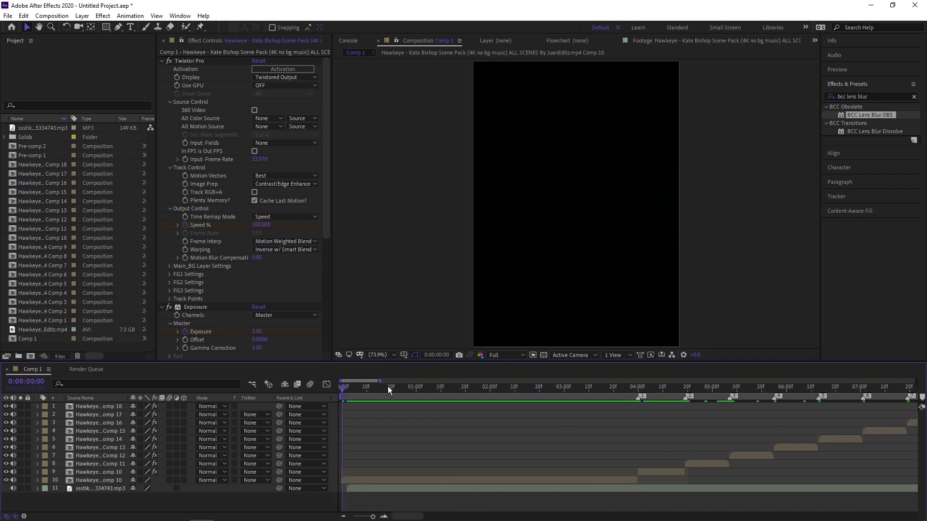
{"action": "left_click_drag", "start_coordinate": [381, 382], "coordinate": [427, 381]}
{"action": "key", "text": "space"}
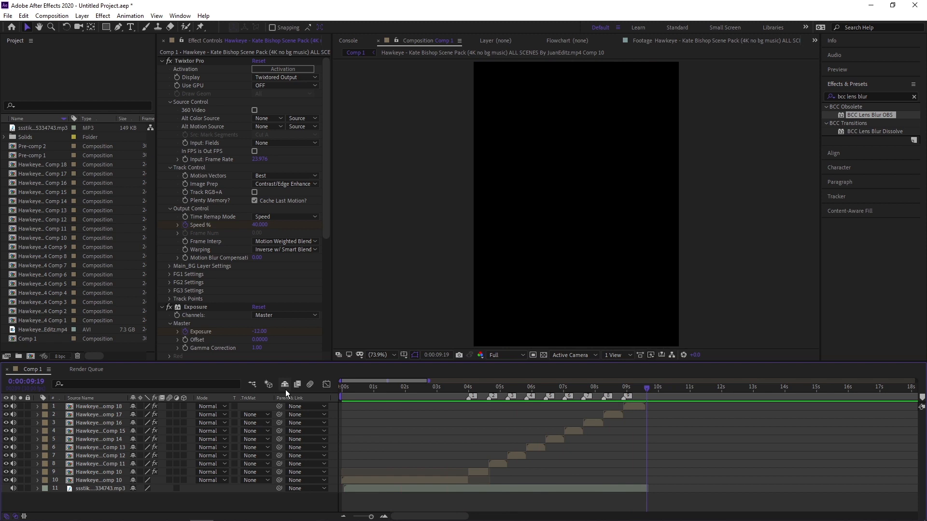
{"action": "left_click", "coordinate": [479, 387]}
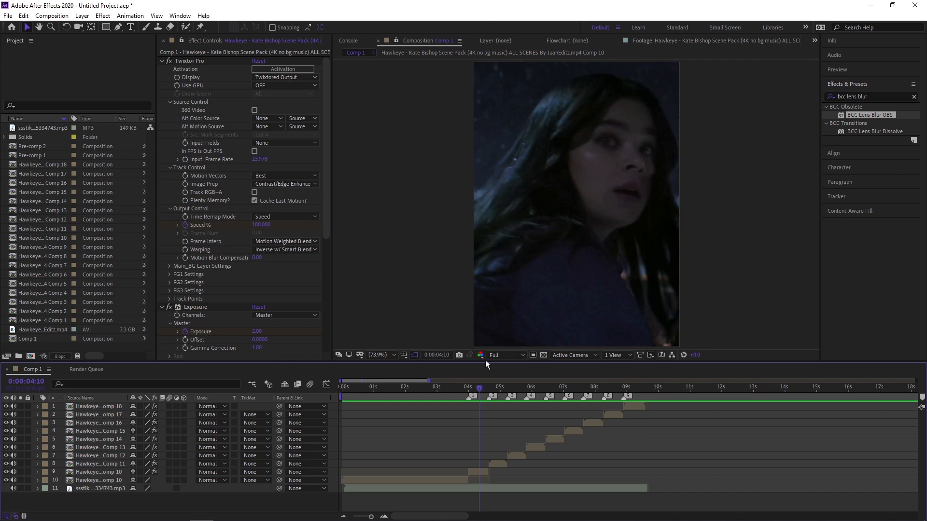
{"action": "left_click", "coordinate": [498, 355]}
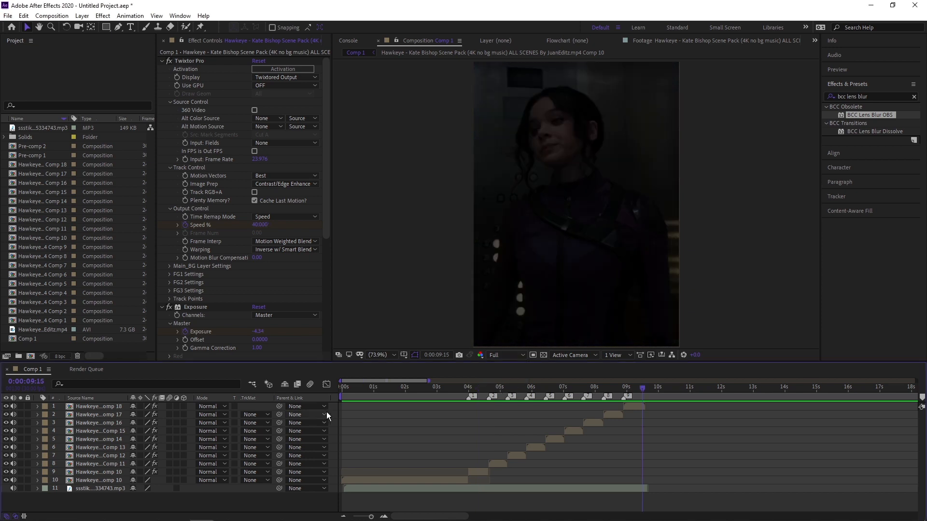
Step: Add an adjustment layer above all the clips, spanning from the start to the end of the last clip
{"action": "right_click", "coordinate": [334, 401]}
{"action": "key", "text": "Escape"}
{"action": "right_click", "coordinate": [335, 405]}
{"action": "mouse_move", "coordinate": [434, 411]}
{"action": "left_click", "coordinate": [491, 379]}
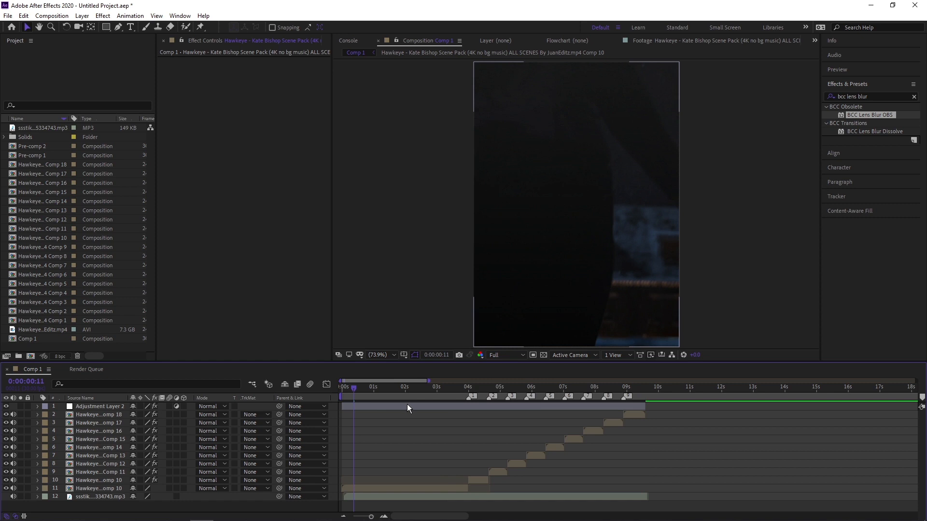
Step: Pre-compose the adjustment layer and all Hawkeye clips into one composition, leaving the audio layer outside
{"action": "left_click", "coordinate": [428, 488]}
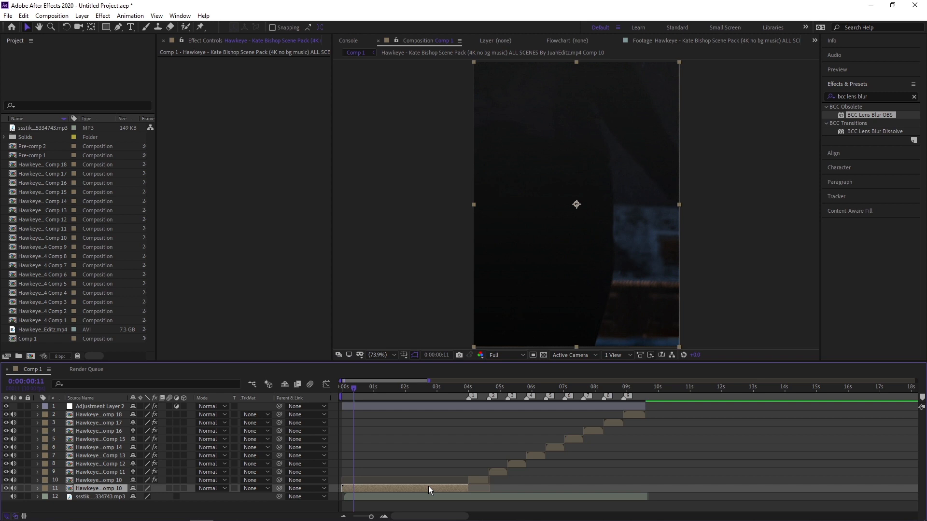
{"action": "left_click", "coordinate": [479, 386]}
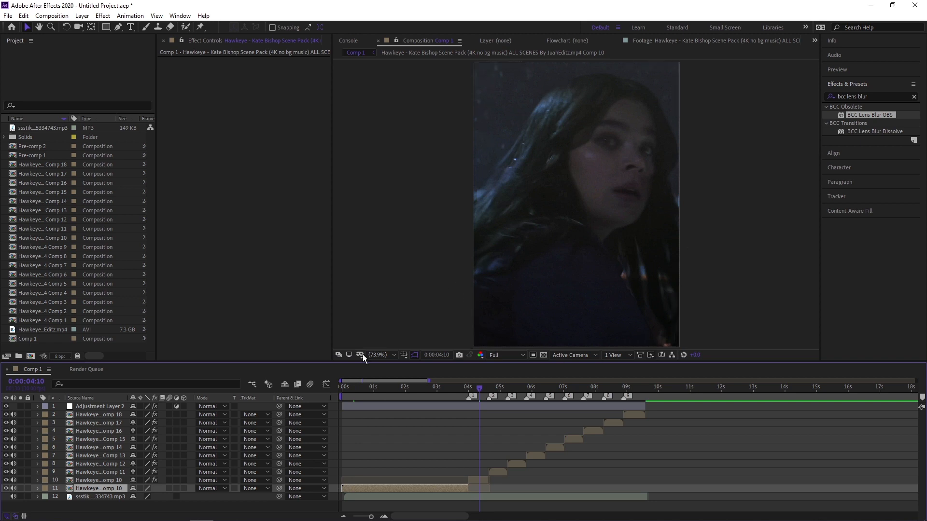
{"action": "left_click_drag", "start_coordinate": [334, 405], "coordinate": [227, 492]}
{"action": "right_click", "coordinate": [112, 435]}
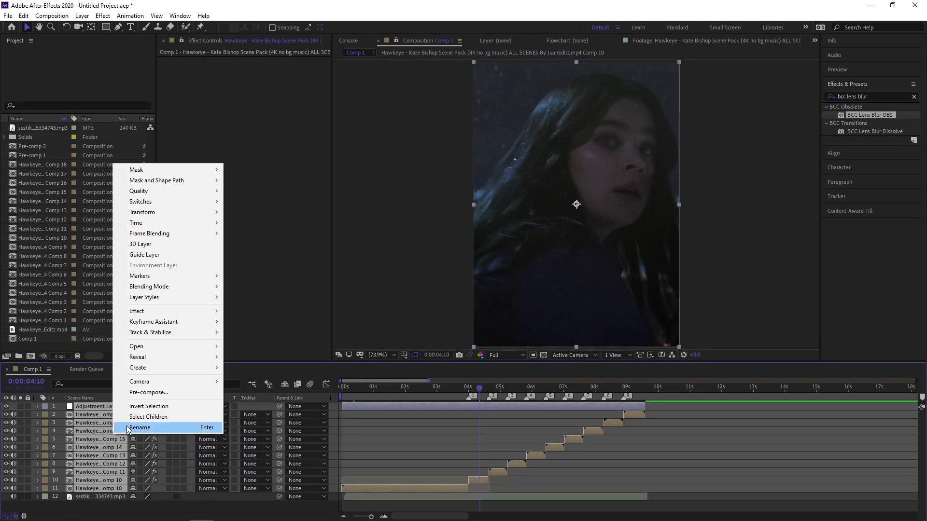
{"action": "left_click", "coordinate": [144, 394]}
{"action": "left_click", "coordinate": [426, 277]}
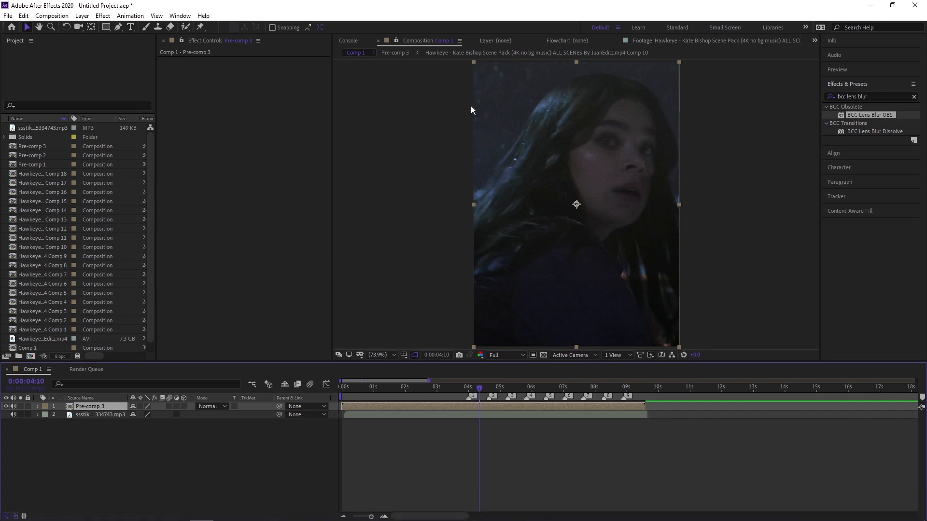
Step: Set the new pre-comp layer's scale to 101% and preview the finished edit from 0:00:00:00
{"action": "left_click", "coordinate": [157, 471]}
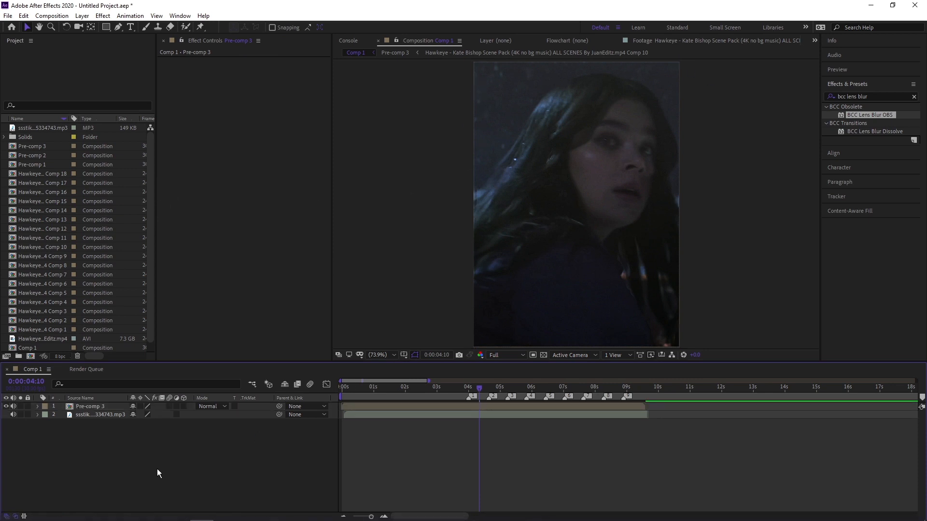
{"action": "left_click", "coordinate": [100, 408]}
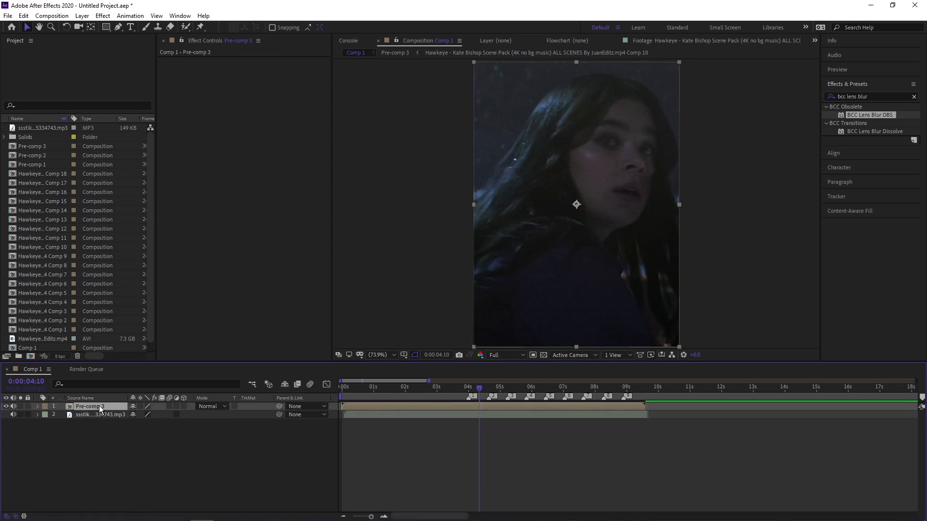
{"action": "key", "text": "s"}
{"action": "left_click", "coordinate": [145, 414]}
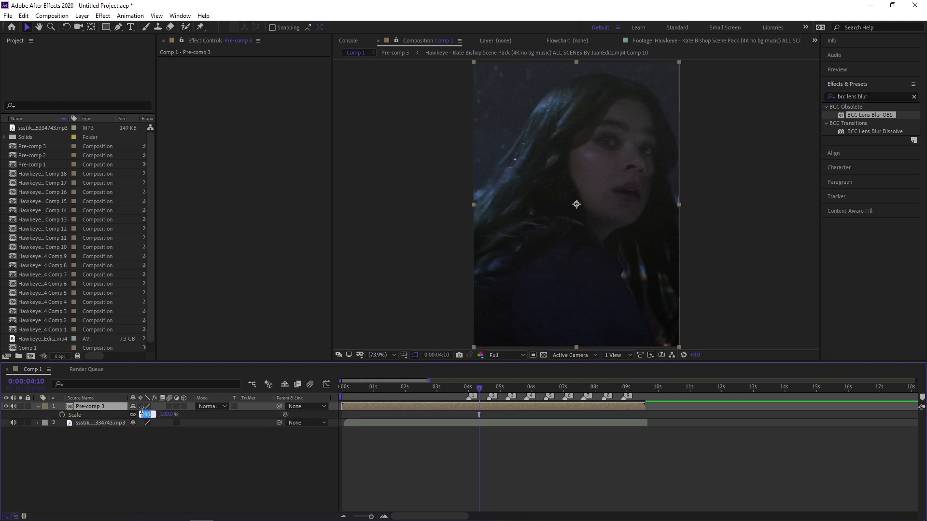
{"action": "type", "text": "101"}
{"action": "key", "text": "Return"}
{"action": "left_click", "coordinate": [372, 464]}
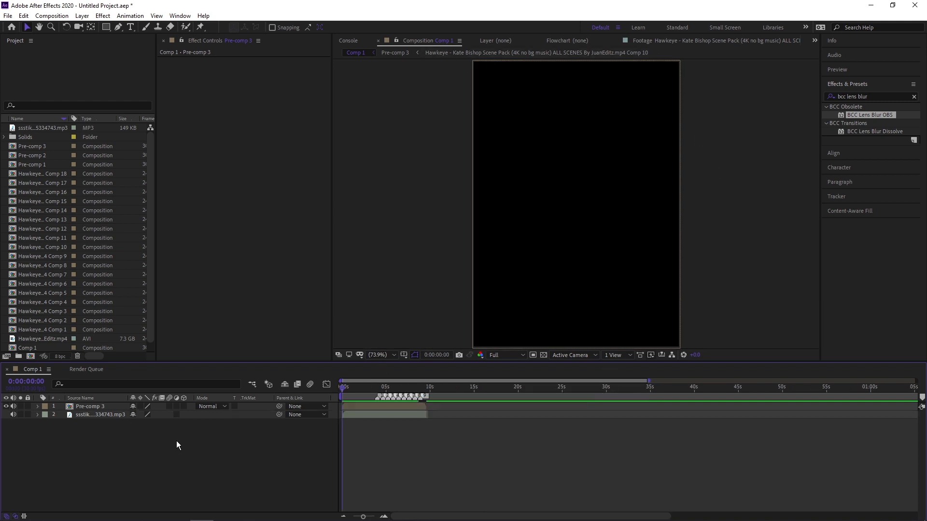
{"action": "key", "text": "space"}
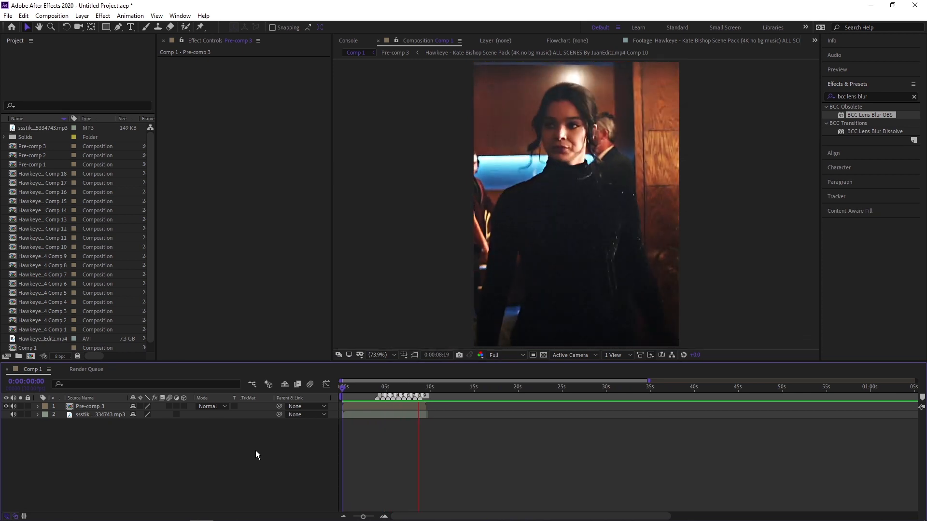
Step: Zoom the timeline in on the edit and preview it with the music from 0:00:00:00
{"action": "key", "text": "space"}
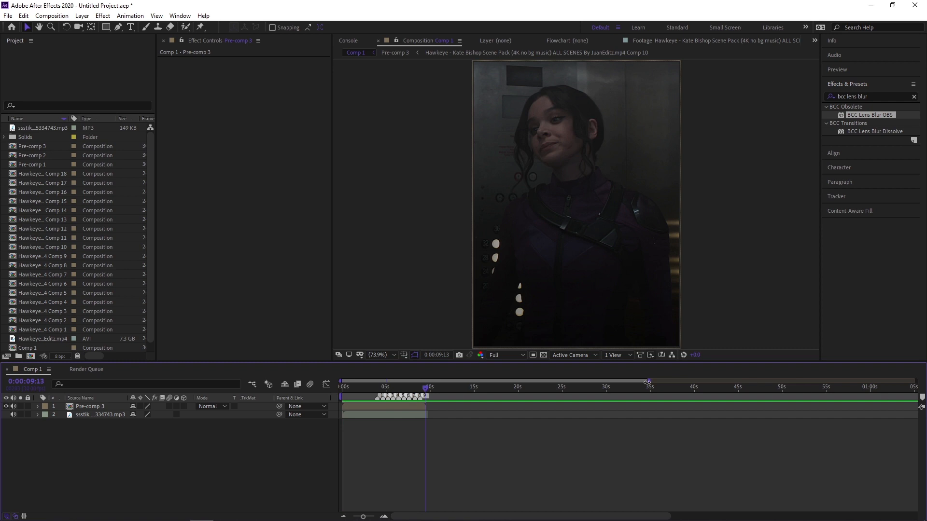
{"action": "left_click_drag", "start_coordinate": [648, 381], "coordinate": [433, 379]}
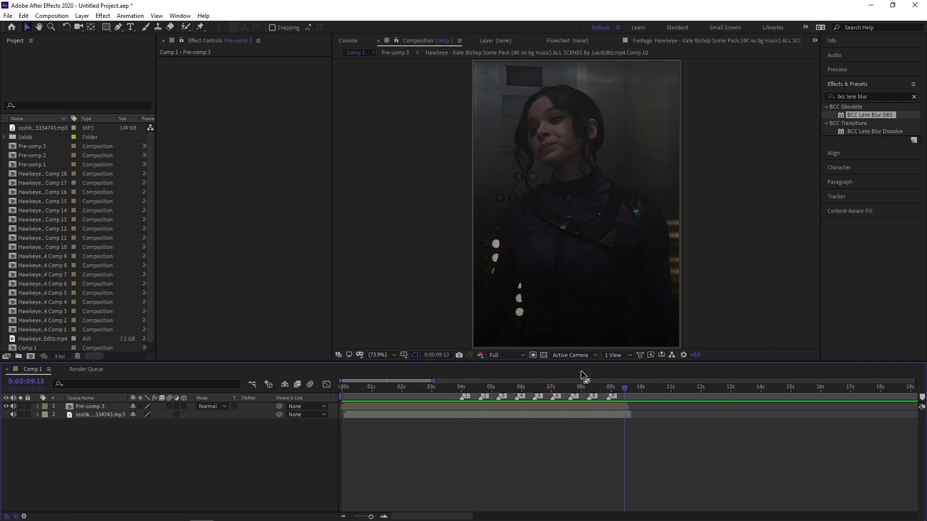
{"action": "left_click", "coordinate": [617, 393]}
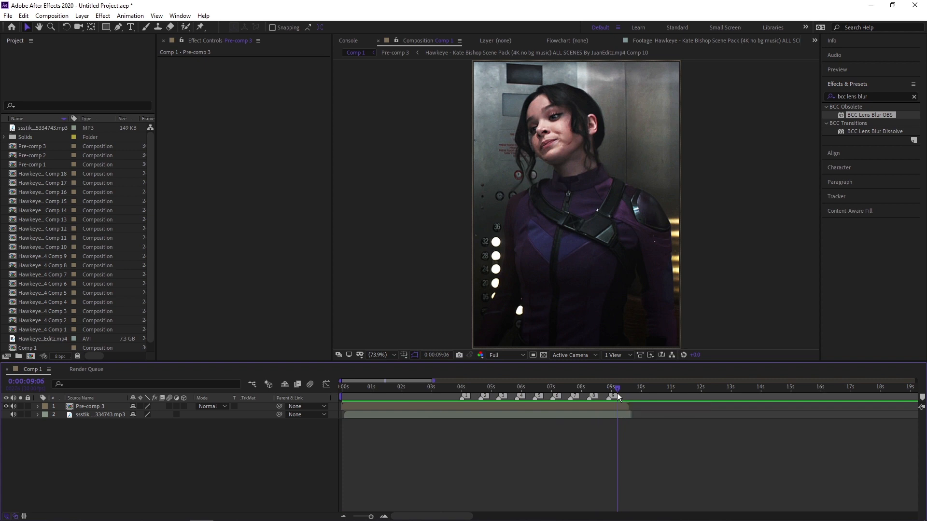
{"action": "key", "text": "Home"}
{"action": "key", "text": "space"}
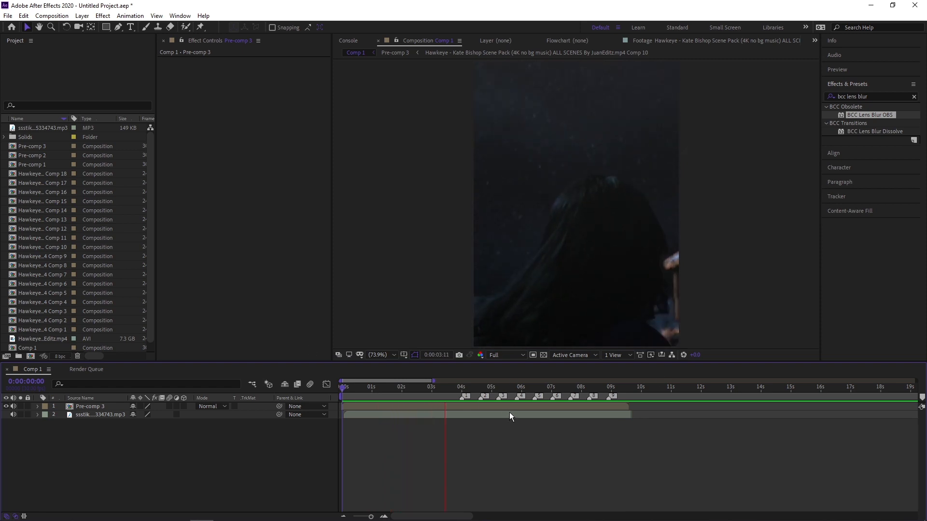
Step: Open Pre-comp 3 and apply the Black & White effect to the long first Hawkeye clip
{"action": "left_click", "coordinate": [368, 405]}
{"action": "double_click", "coordinate": [368, 406]}
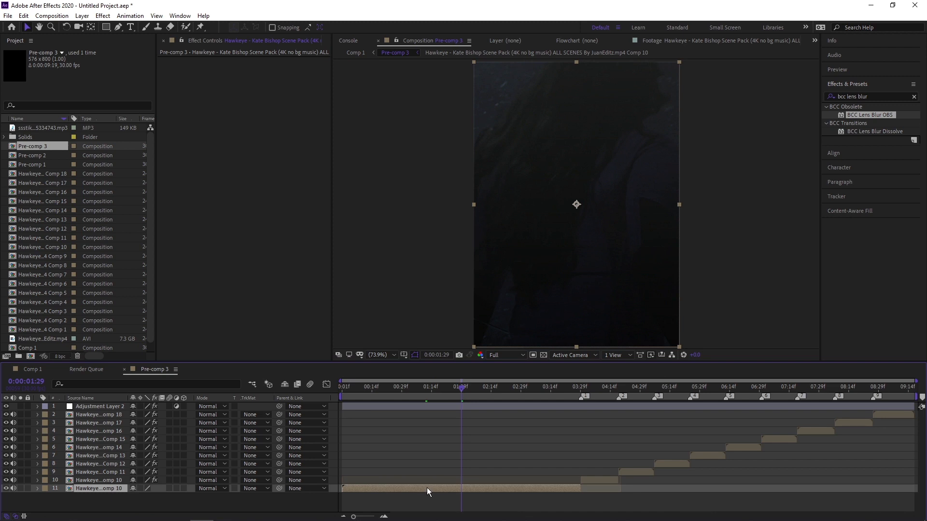
{"action": "left_click", "coordinate": [873, 97]}
{"action": "type", "text": "black and"}
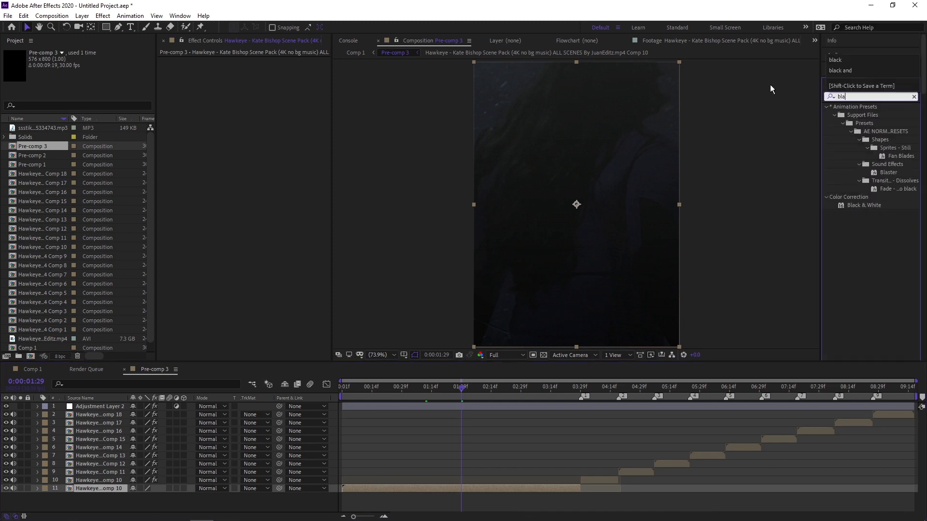
{"action": "key", "text": "BackSpace"}
{"action": "key", "text": "BackSpace"}
{"action": "key", "text": "BackSpace"}
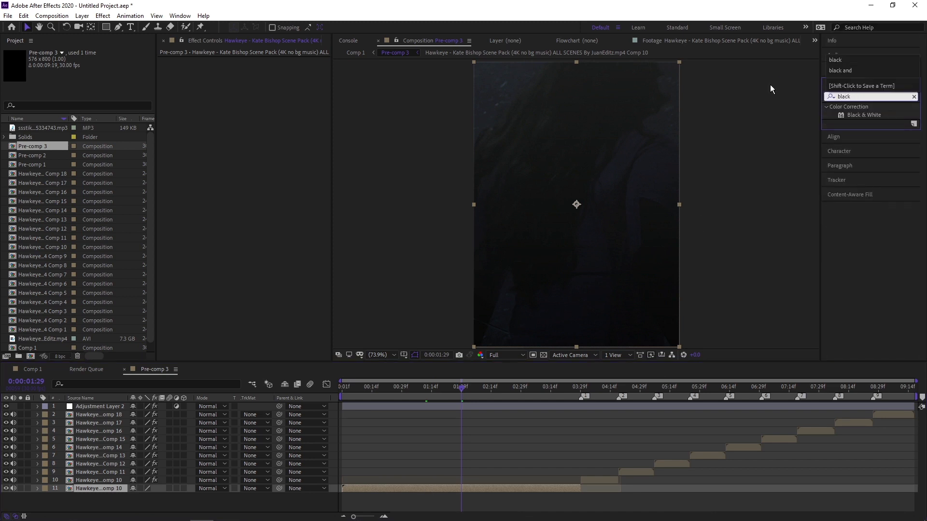
{"action": "left_click", "coordinate": [863, 116]}
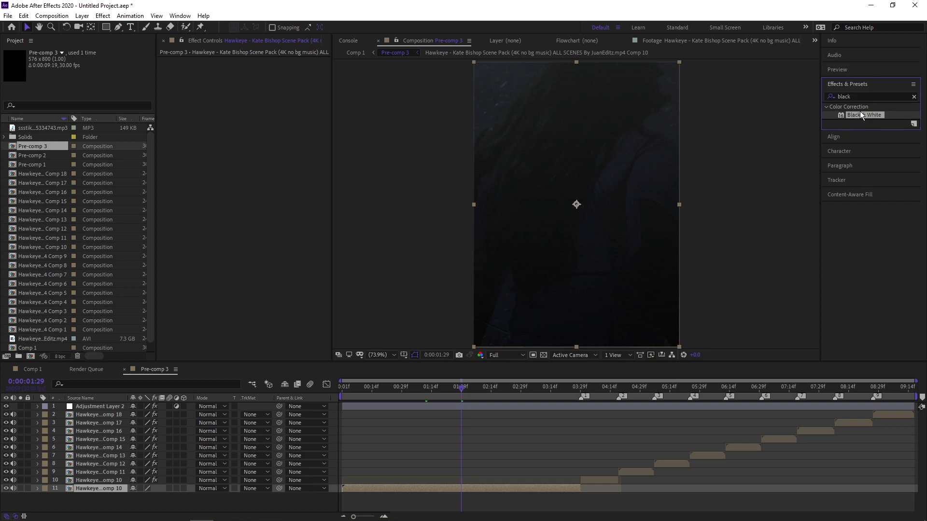
{"action": "left_click_drag", "start_coordinate": [863, 116], "coordinate": [362, 491]}
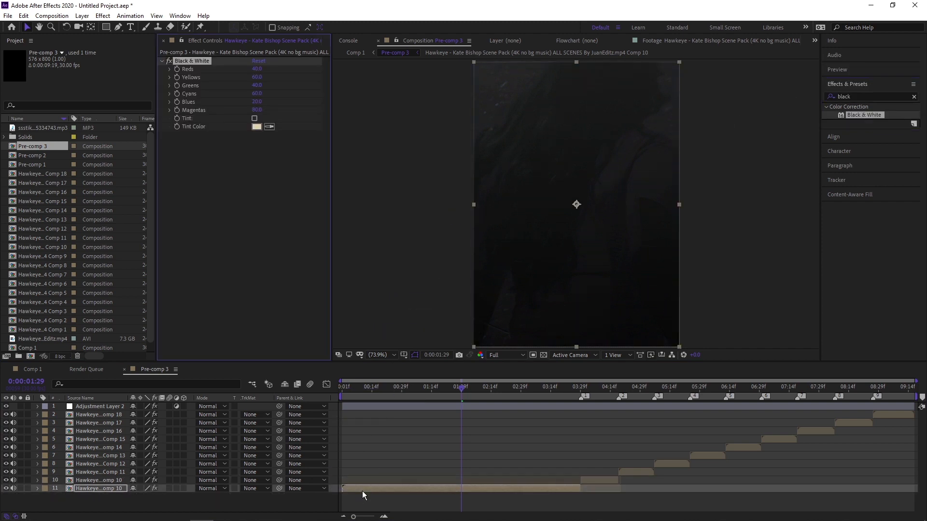
Step: Add S_TVDamage to the same first clip, below Black & White, with Reception Master set to 0.05
{"action": "left_click", "coordinate": [864, 96]}
{"action": "type", "text": "s_tv"}
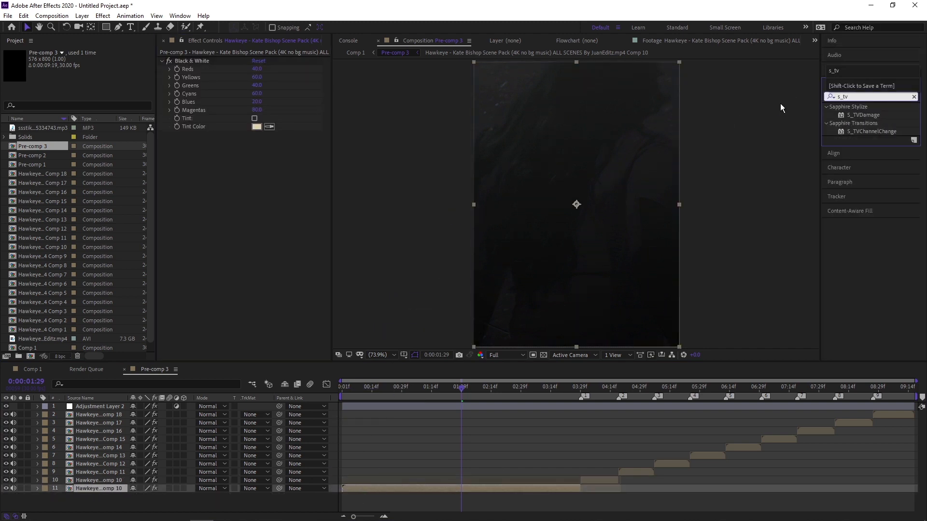
{"action": "left_click_drag", "start_coordinate": [863, 114], "coordinate": [215, 177]}
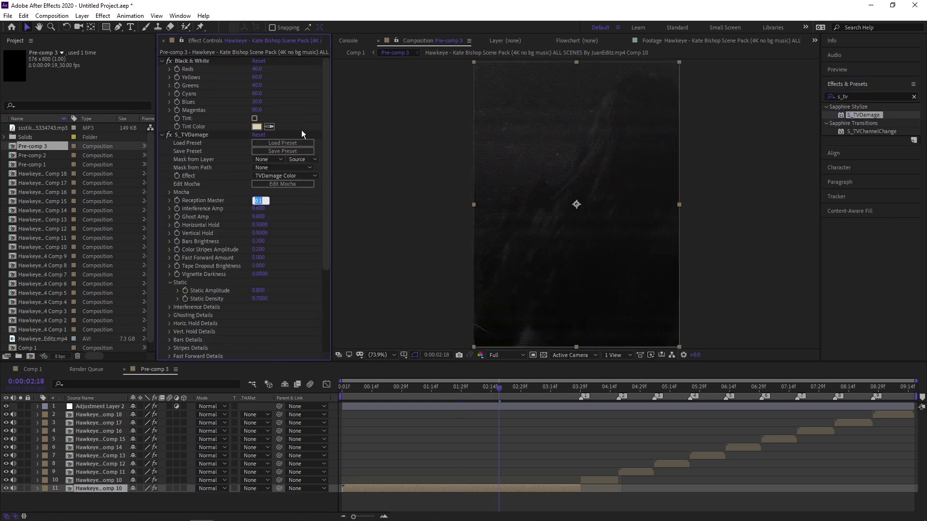
{"action": "type", "text": "0.05"}
{"action": "left_click", "coordinate": [302, 134]}
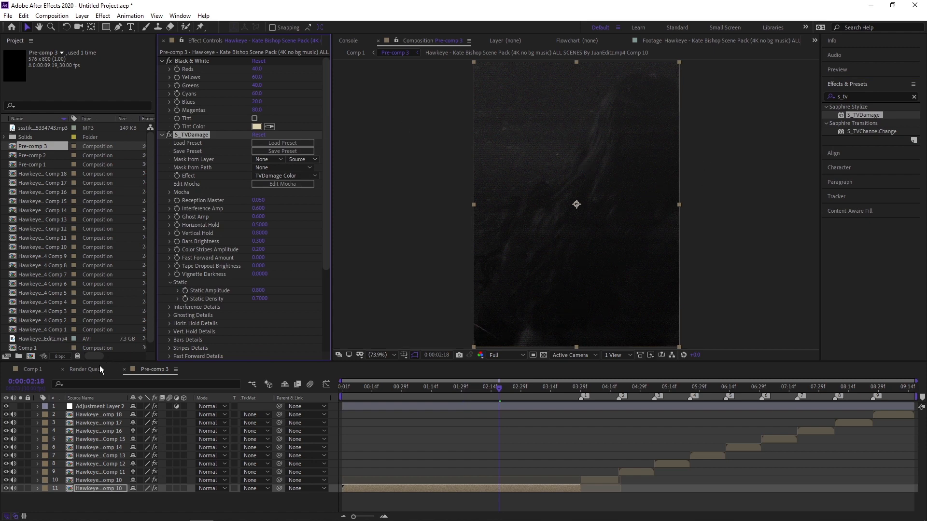
Step: Return to Comp 1, preview the edit, and stop with the playhead at 0:00:06:08
{"action": "left_click", "coordinate": [31, 369]}
{"action": "key", "text": "space"}
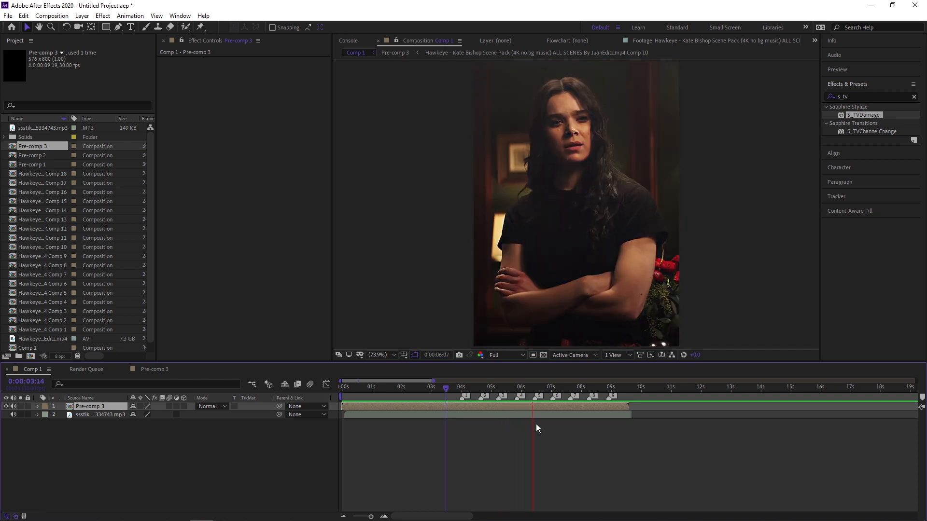
{"action": "left_click", "coordinate": [529, 391]}
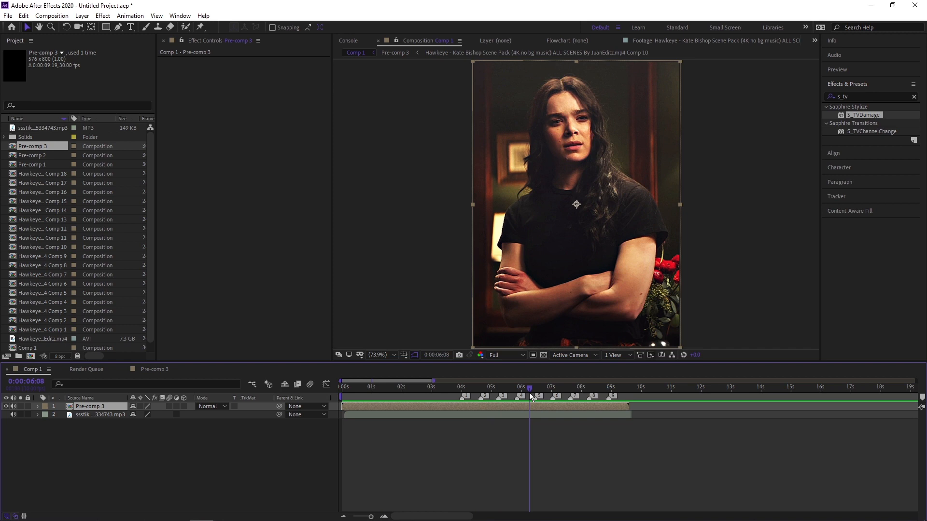
Step: Apply the float shake 2 preset to the Pre-comp 3 layer
{"action": "left_click", "coordinate": [442, 424]}
{"action": "left_click", "coordinate": [497, 408]}
{"action": "key", "text": "ctrl+space"}
{"action": "type", "text": "float"}
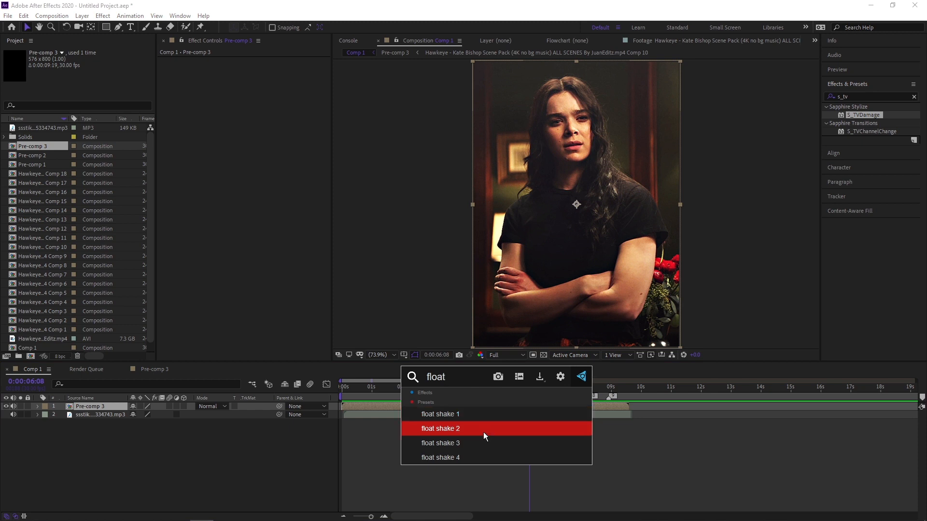
{"action": "left_click", "coordinate": [483, 432]}
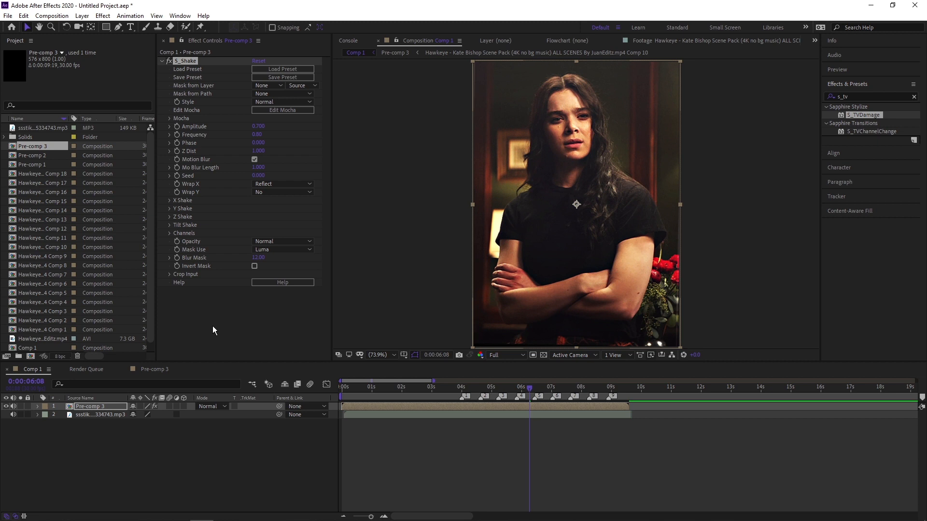
Step: Search the effects library for s_shake and try adding a second S_Shake effect to the Pre-comp 3 layer
{"action": "left_click", "coordinate": [166, 303]}
{"action": "left_click", "coordinate": [857, 96]}
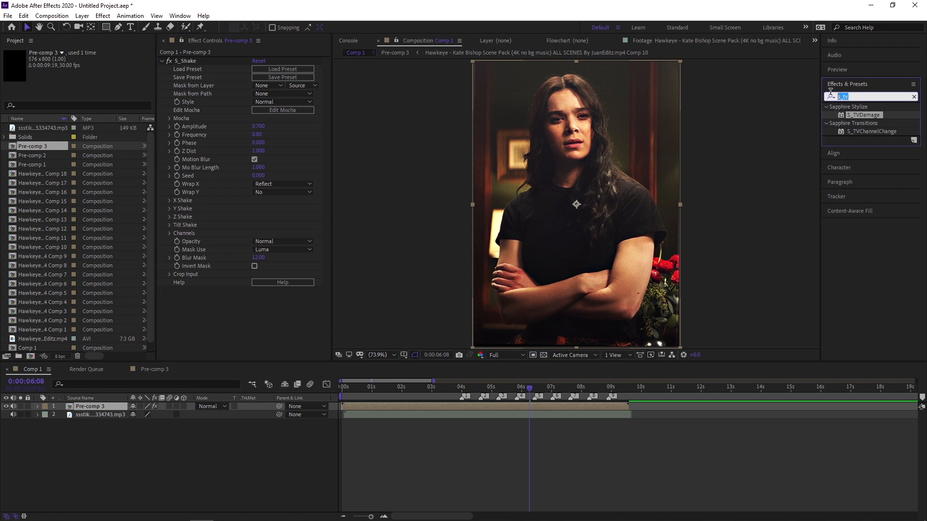
{"action": "type", "text": "s_shake"}
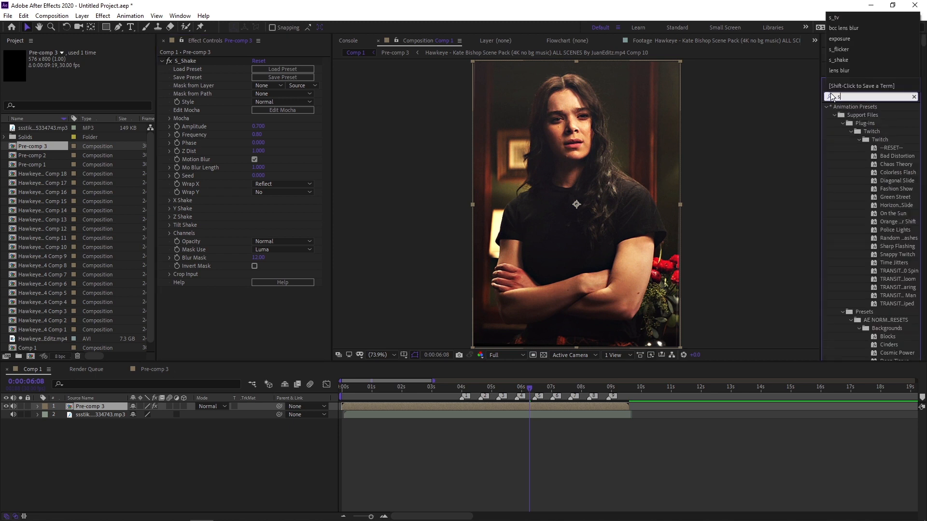
{"action": "left_click", "coordinate": [832, 96]}
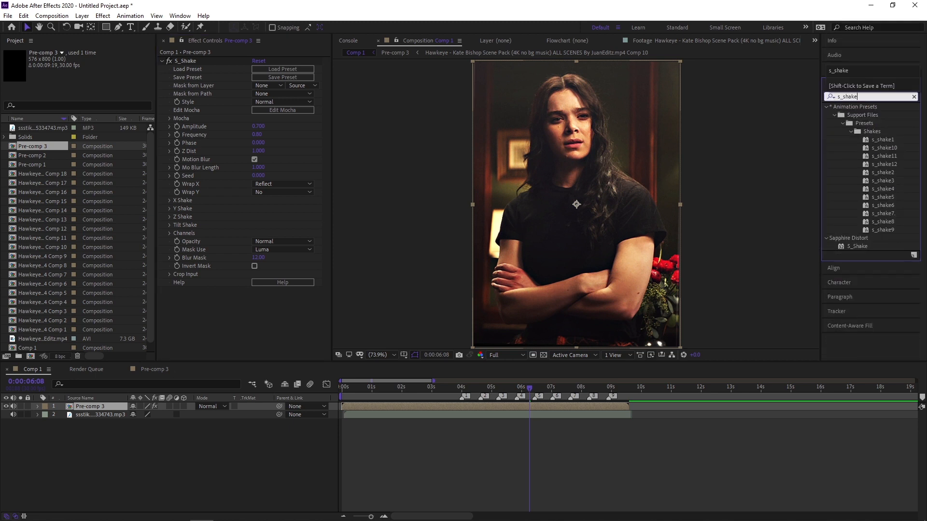
{"action": "left_click", "coordinate": [859, 246]}
{"action": "left_click_drag", "start_coordinate": [512, 225], "coordinate": [236, 317]}
{"action": "key", "text": "Delete"}
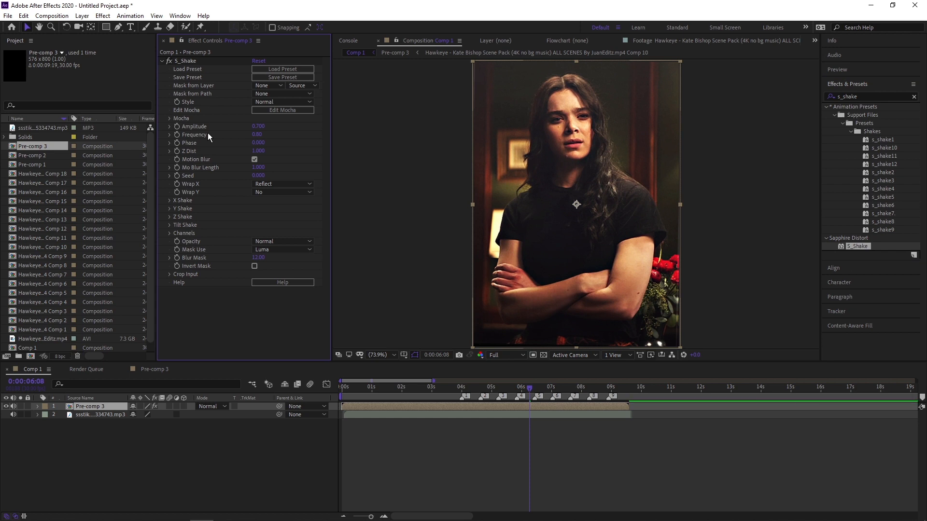
Step: Preview the shake from 0:00:00:00 and inspect the frame edges at 0:00:08:19
{"action": "key", "text": "Home"}
{"action": "key", "text": "space"}
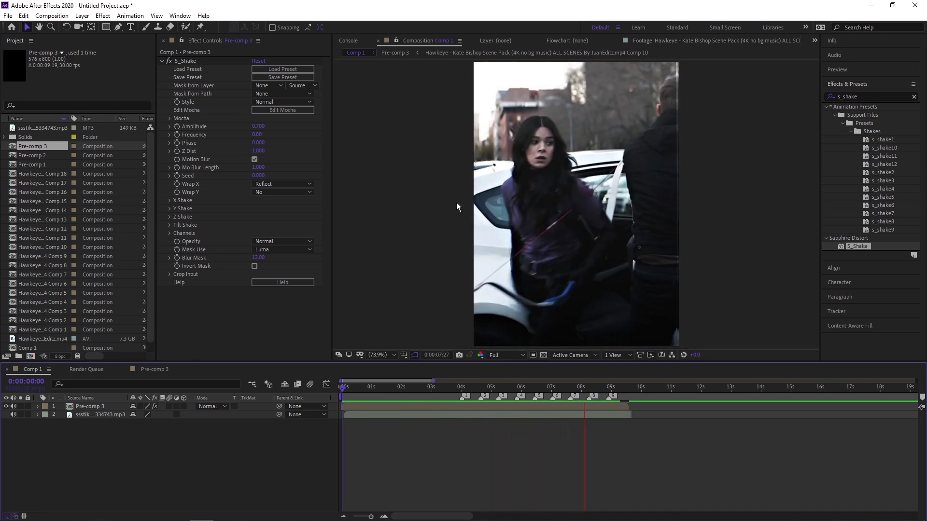
{"action": "left_click", "coordinate": [601, 386]}
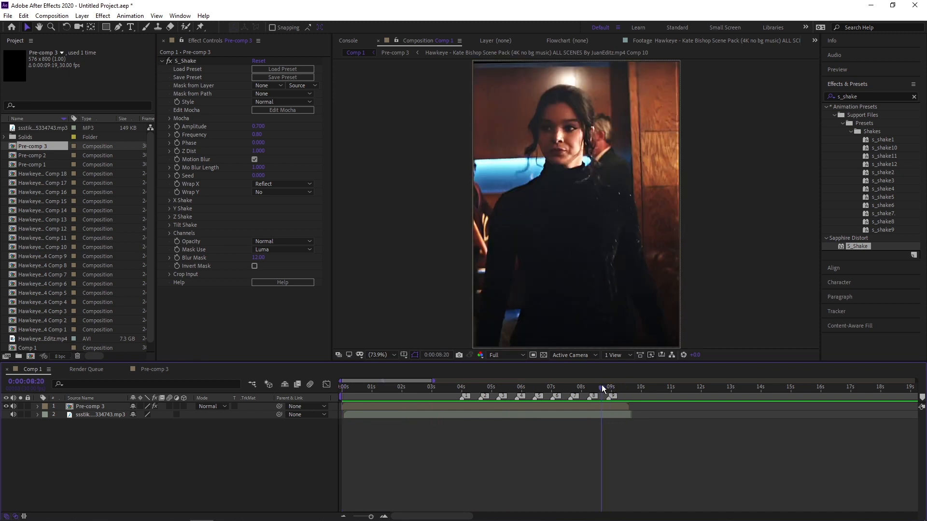
{"action": "left_click_drag", "start_coordinate": [601, 385], "coordinate": [601, 384]}
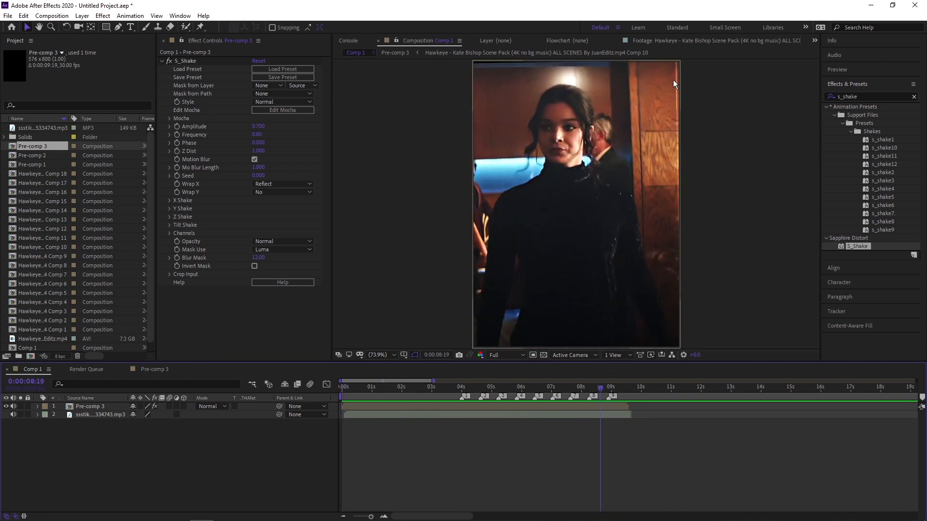
Step: Set the Pre-comp 3 layer's scale to 104% and preview the last clips from 0:00:08:19
{"action": "left_click", "coordinate": [410, 404]}
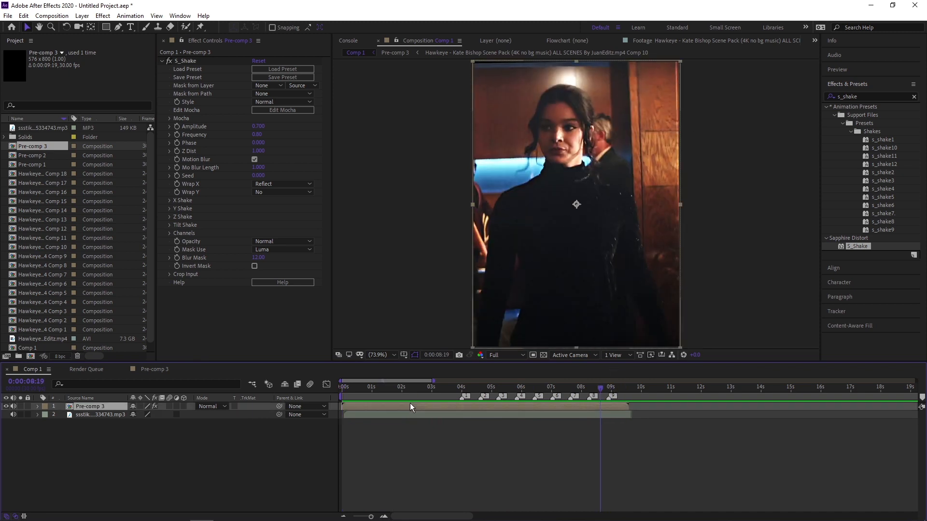
{"action": "key", "text": "s"}
{"action": "left_click", "coordinate": [147, 414]}
{"action": "type", "text": "103"}
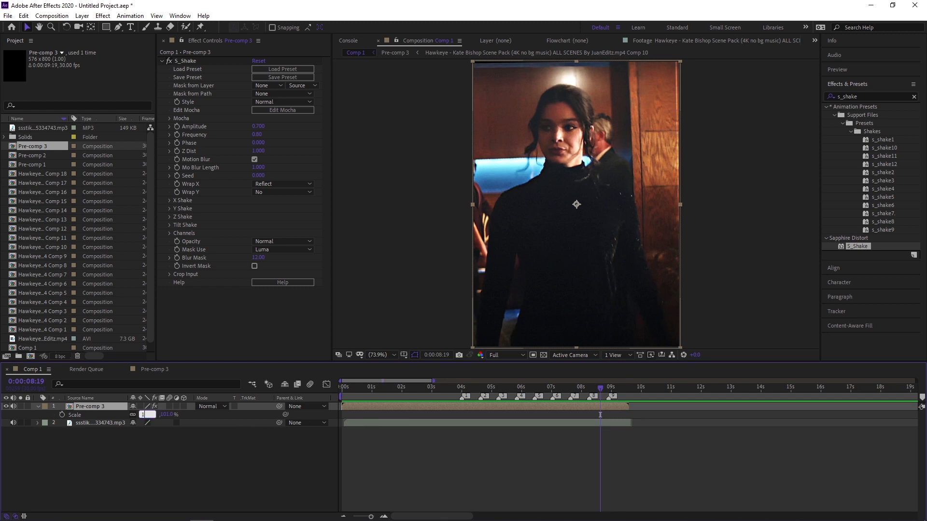
{"action": "key", "text": "Return"}
{"action": "left_click", "coordinate": [145, 414]}
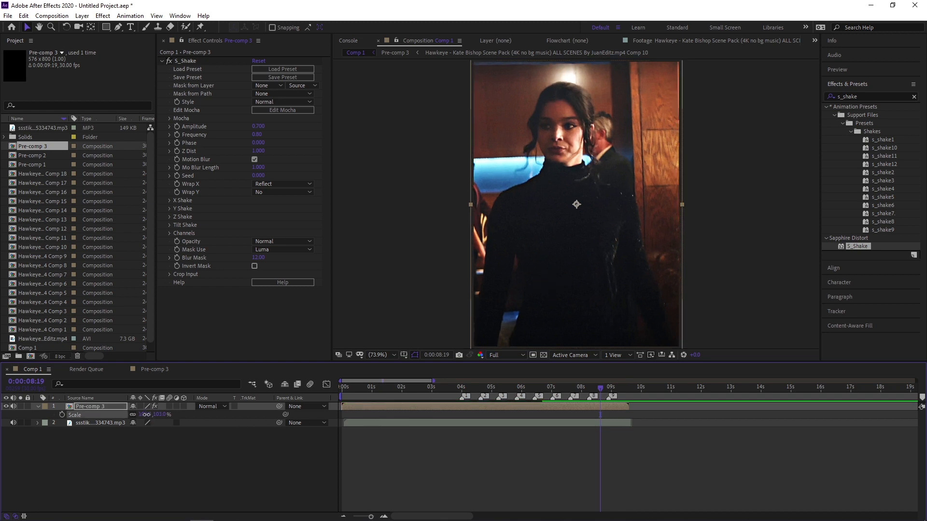
{"action": "type", "text": "104"}
{"action": "key", "text": "Return"}
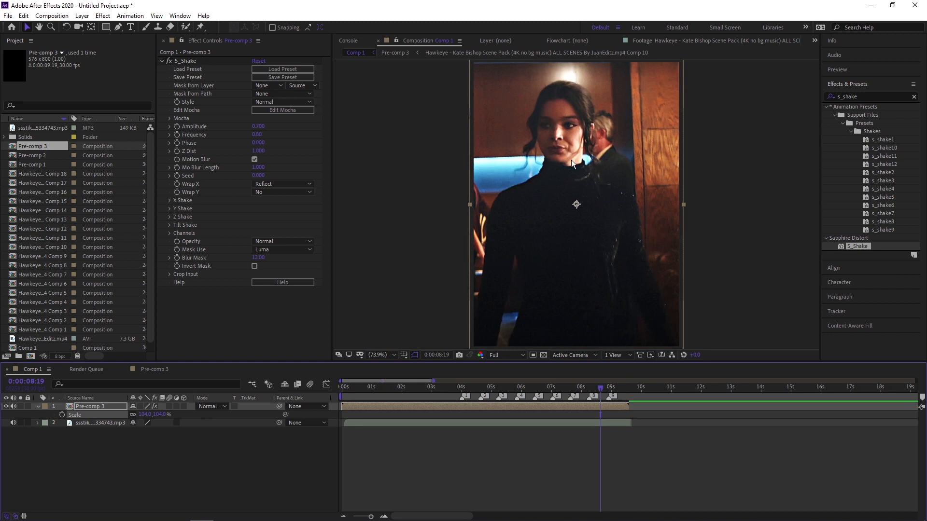
{"action": "key", "text": "space"}
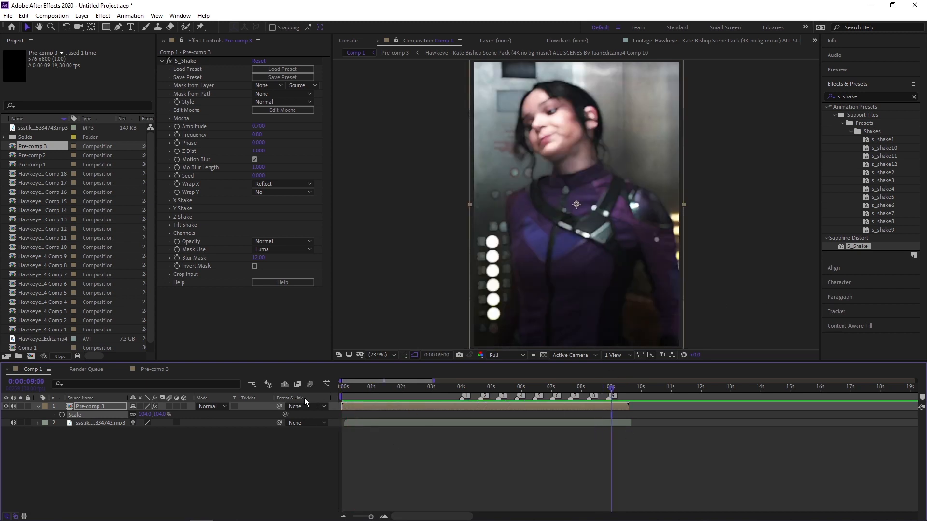
Step: Set the S_Shake amplitude on Pre-comp 3 to 1 and preview the edit from 0:00:00:00
{"action": "left_click", "coordinate": [258, 125]}
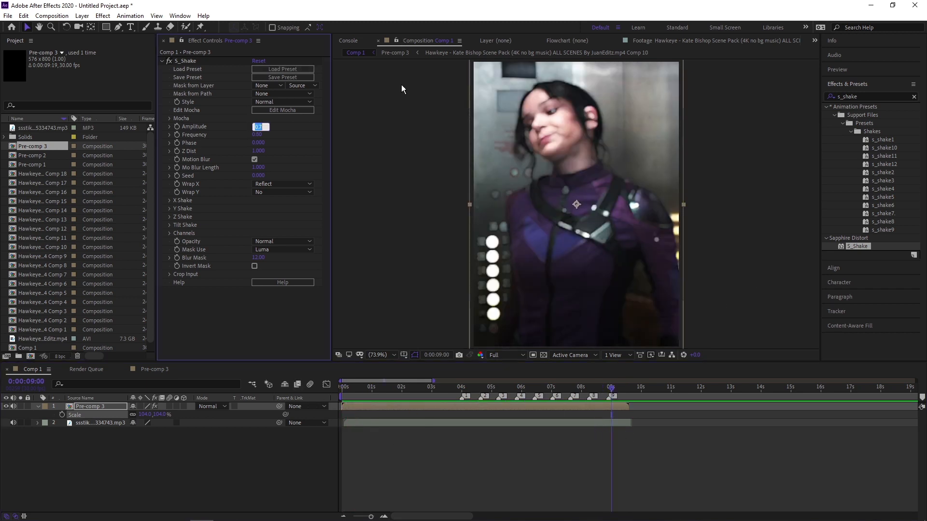
{"action": "type", "text": "1"}
{"action": "key", "text": "Return"}
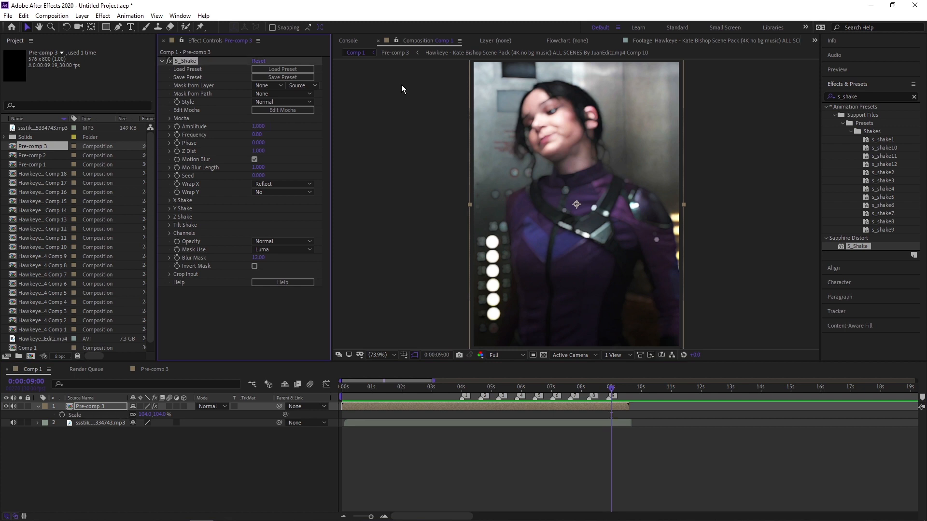
{"action": "key", "text": "space"}
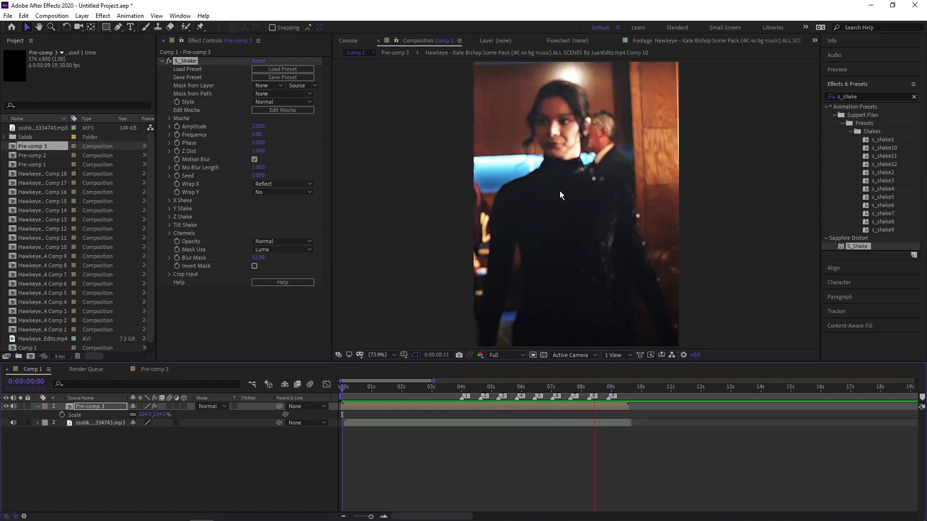
Step: Preview the edit with S_Flicker on Pre-comp 3 and move the playhead to 0:00:04:00, at the first marker
{"action": "left_click", "coordinate": [236, 458]}
{"action": "key", "text": "space"}
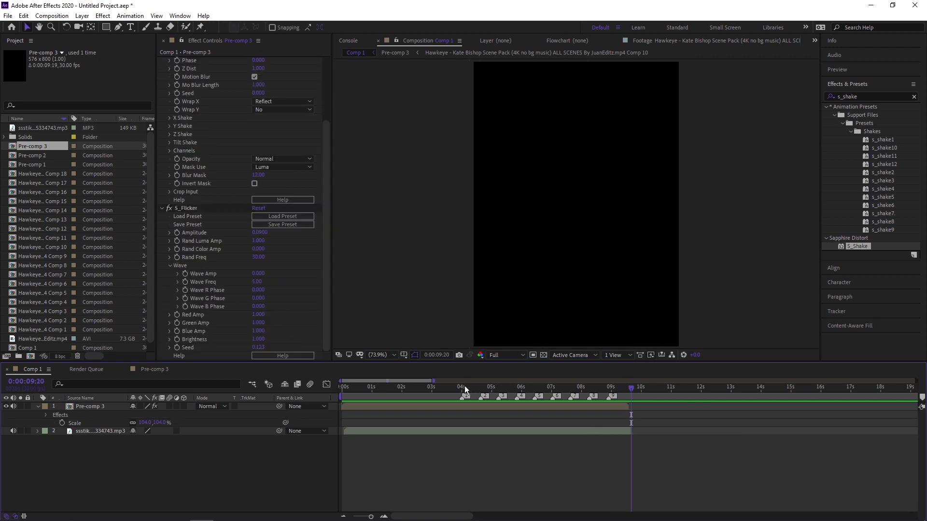
{"action": "left_click_drag", "start_coordinate": [464, 386], "coordinate": [461, 384]}
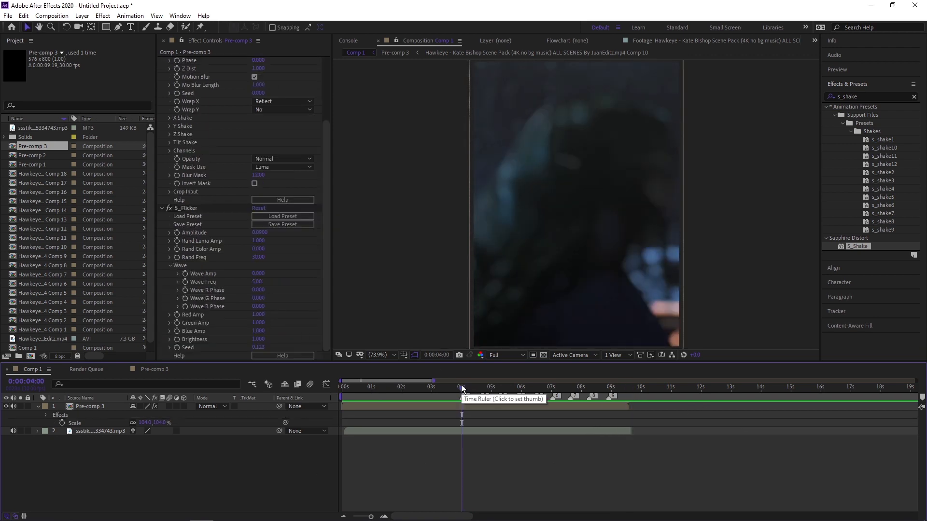